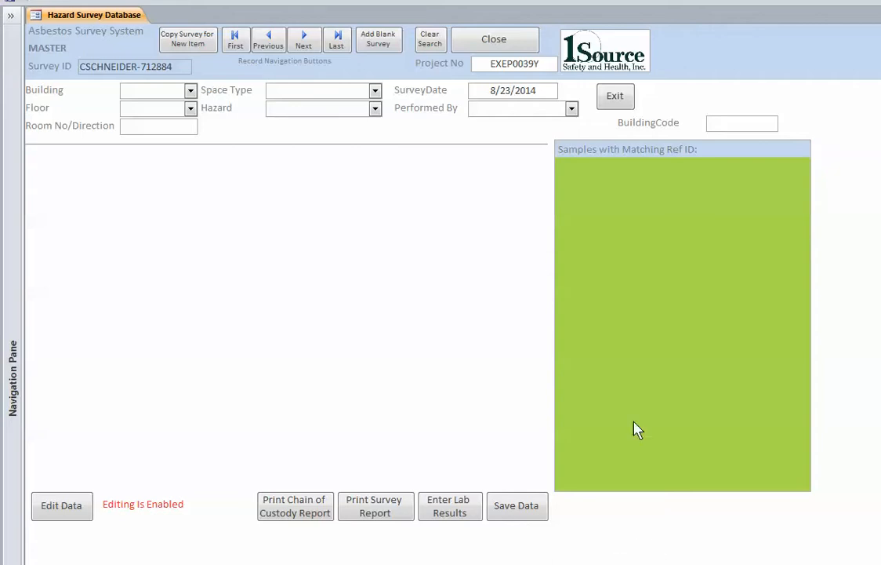
Add a blank survey and set its place to the Administration building, floor 1, room 147.
left_click(374, 45)
left_click(189, 90)
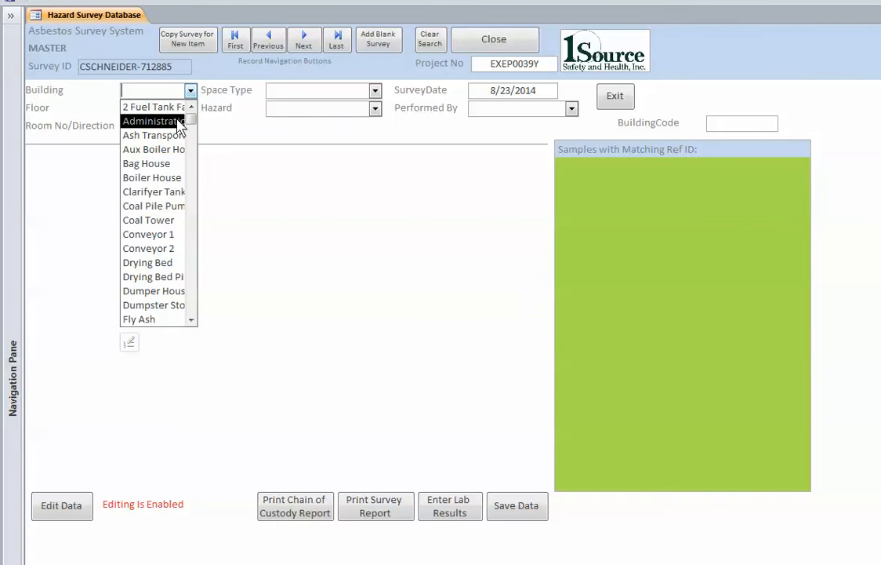
left_click(179, 122)
left_click(177, 111)
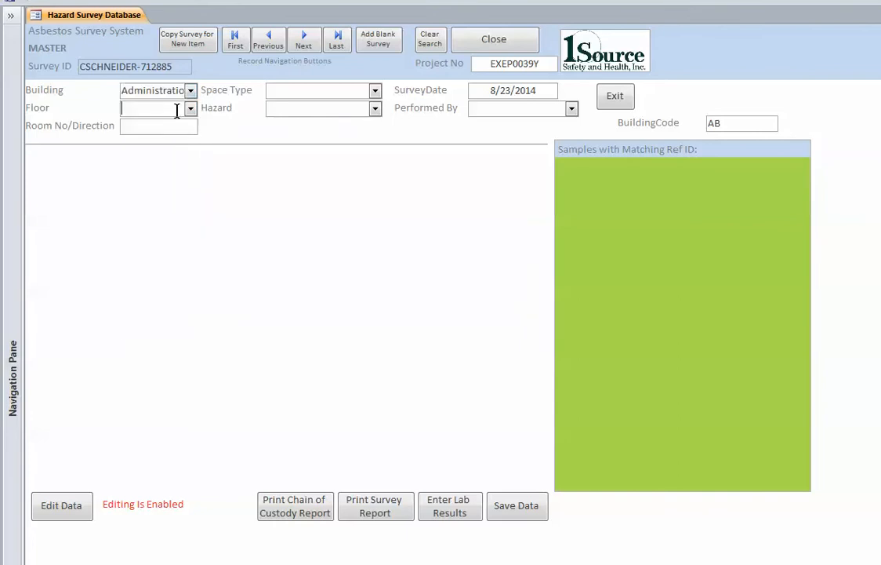
left_click(190, 108)
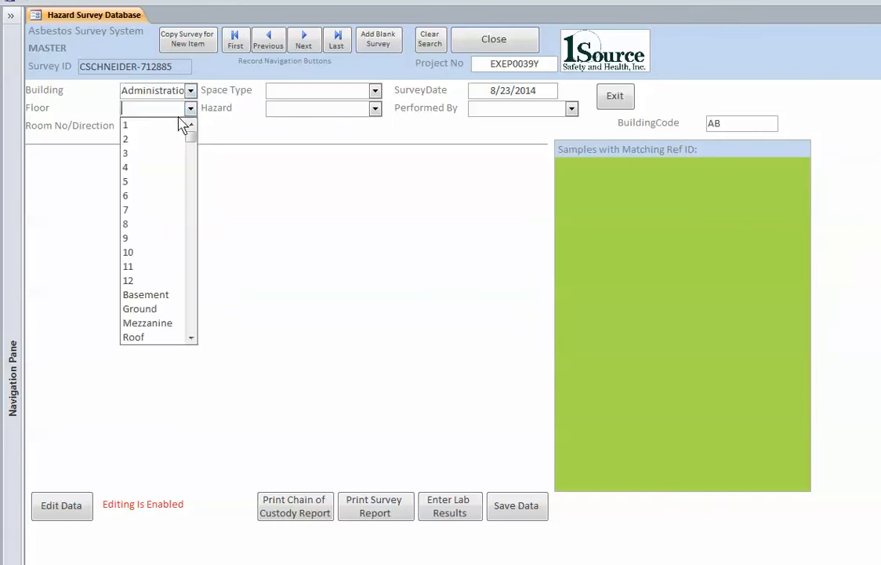
left_click(166, 123)
left_click(166, 126)
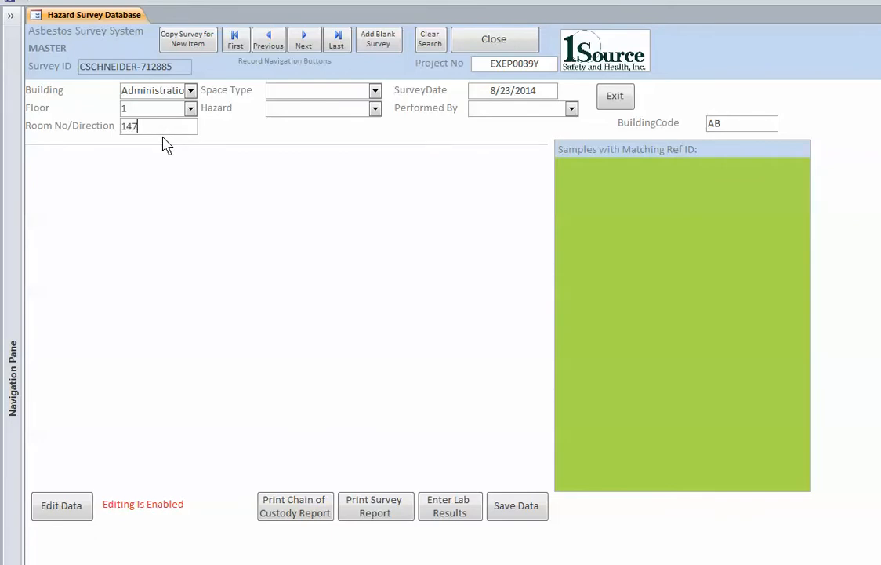
Set the survey's space type to Office.
left_click(376, 91)
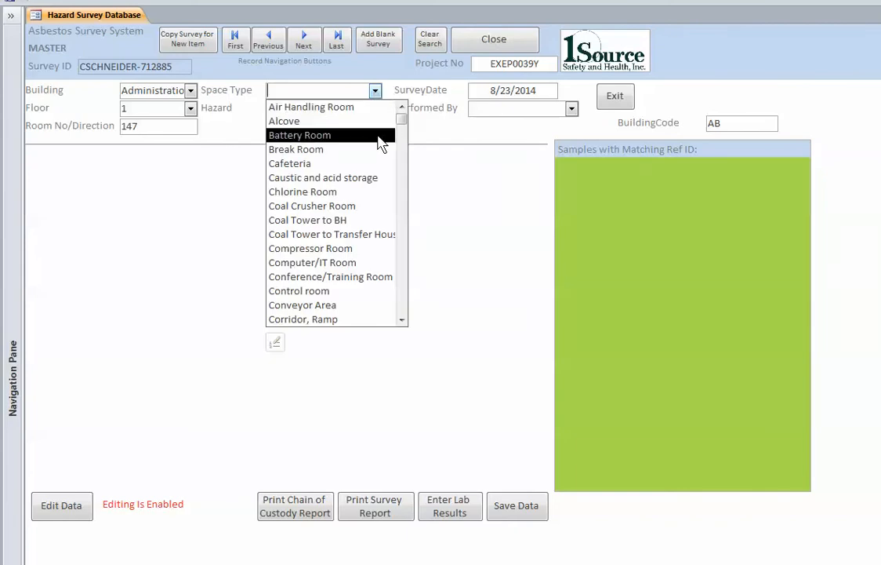
scroll(372, 156, "down", 2)
scroll(371, 156, "down", 6)
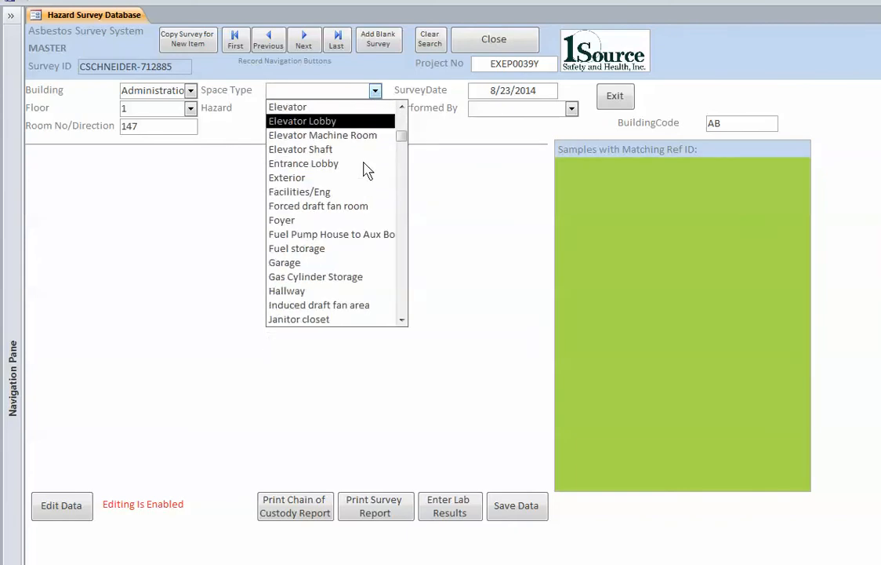
scroll(367, 171, "down", 2)
scroll(366, 169, "down", 3)
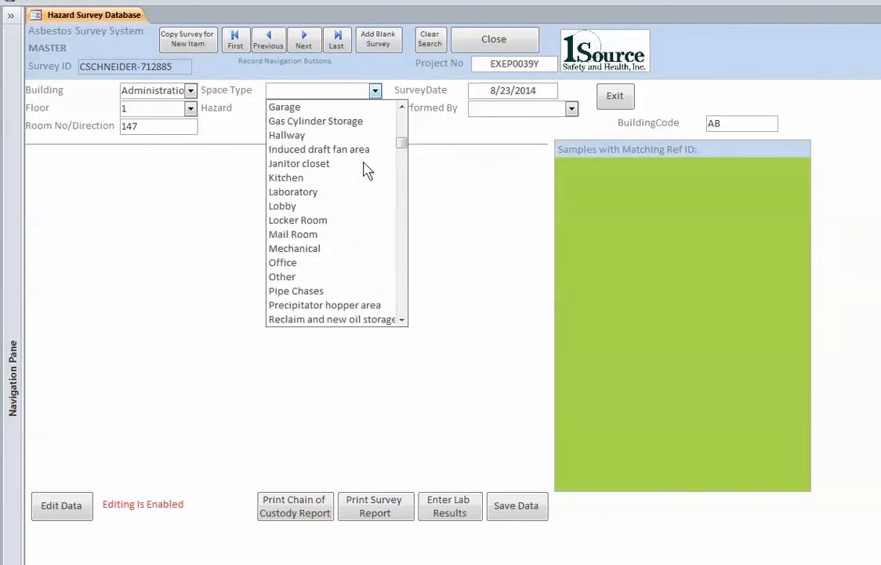
left_click(339, 220)
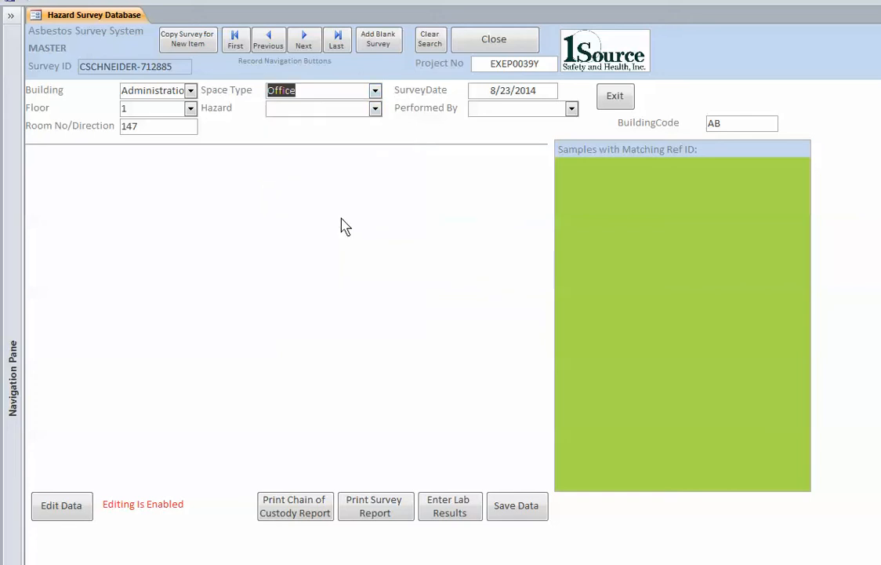
Preview the LEAD hazard form and set the survey's hazard to ASB.
left_click(377, 111)
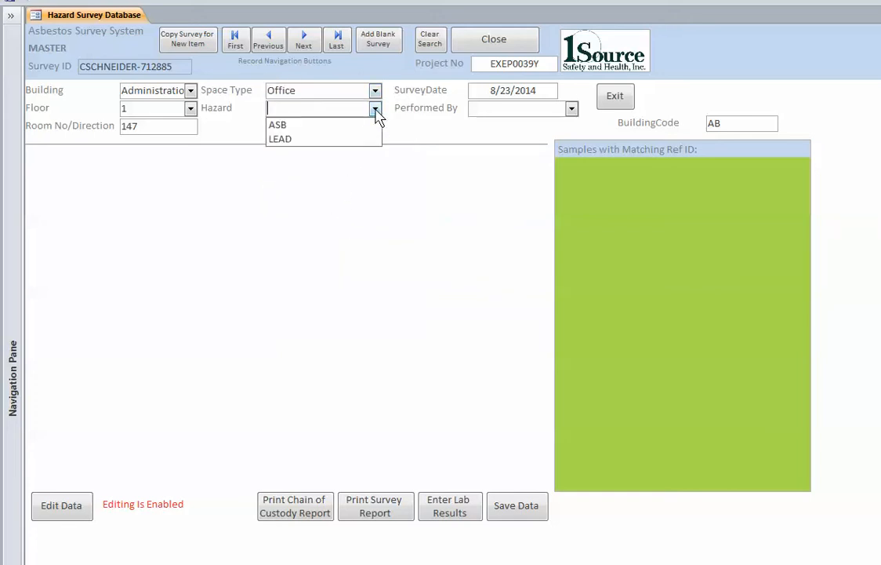
left_click(340, 146)
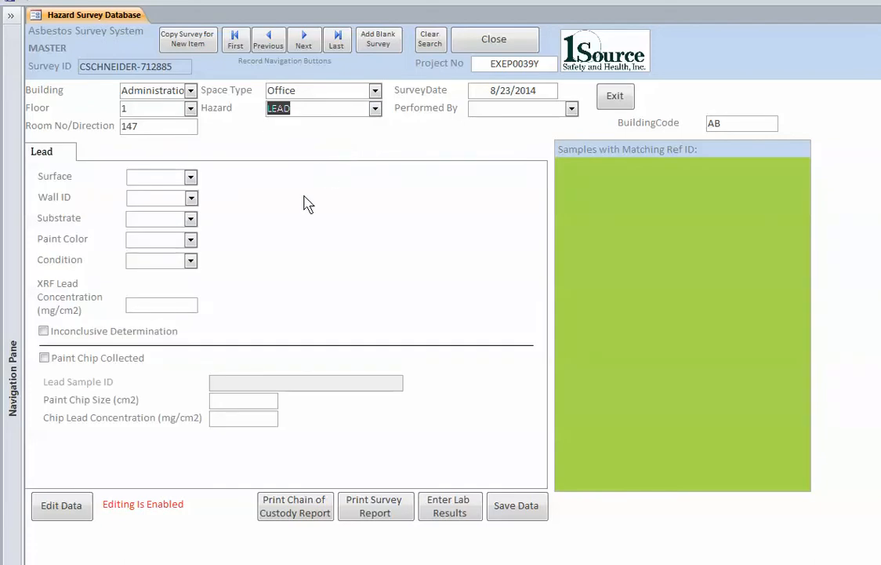
left_click(376, 110)
left_click(372, 126)
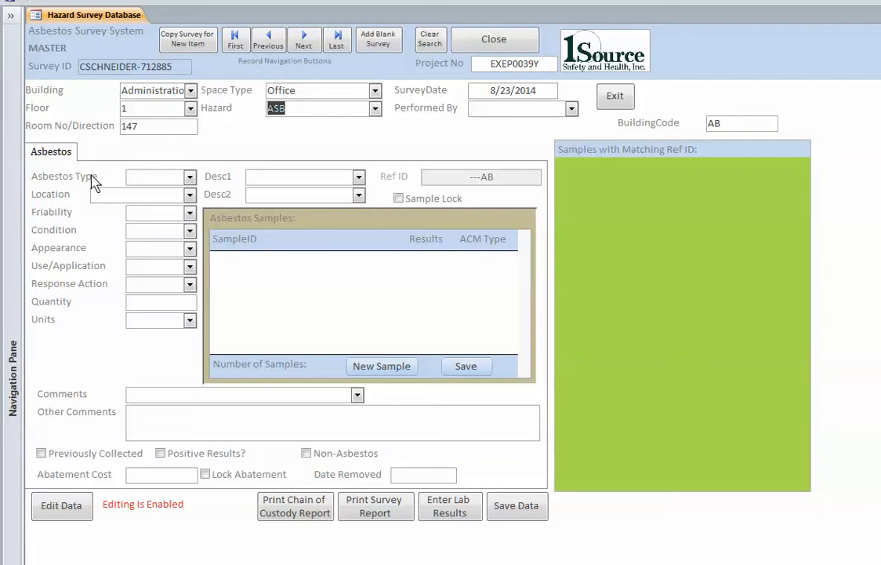
Set the asbestos type to PIA (Pipe insulation - Air Cell) and the location to Above Lay-in ceiling.
left_click(189, 177)
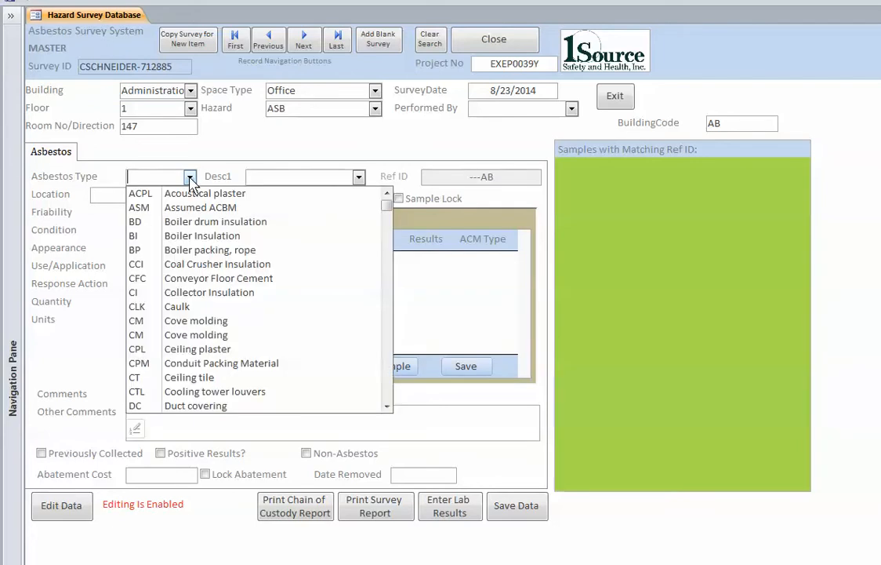
scroll(302, 231, "down", 2)
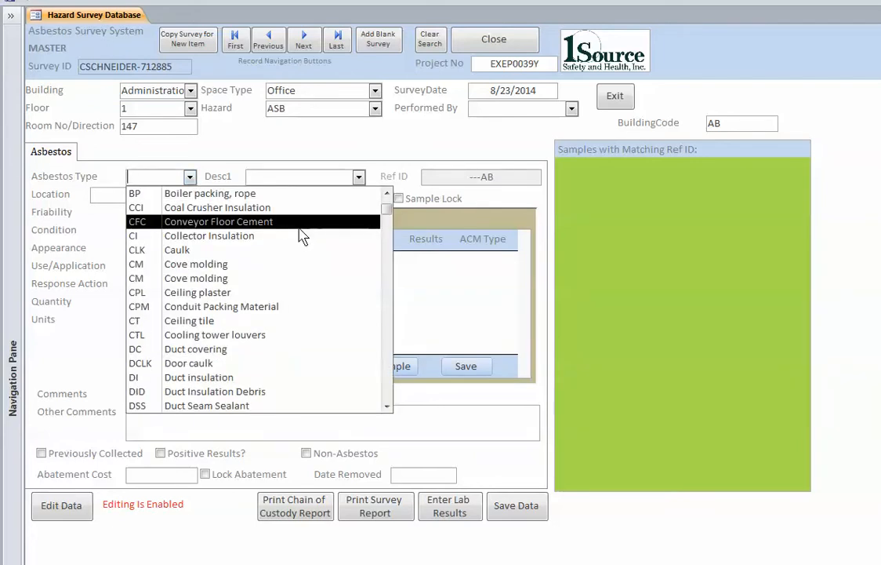
scroll(303, 251, "down", 3)
scroll(305, 269, "down", 6)
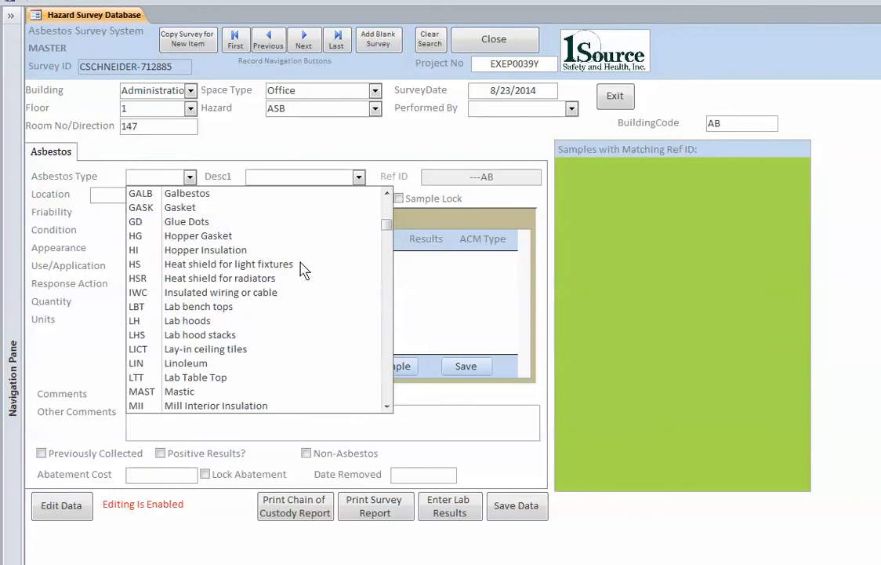
scroll(304, 269, "down", 5)
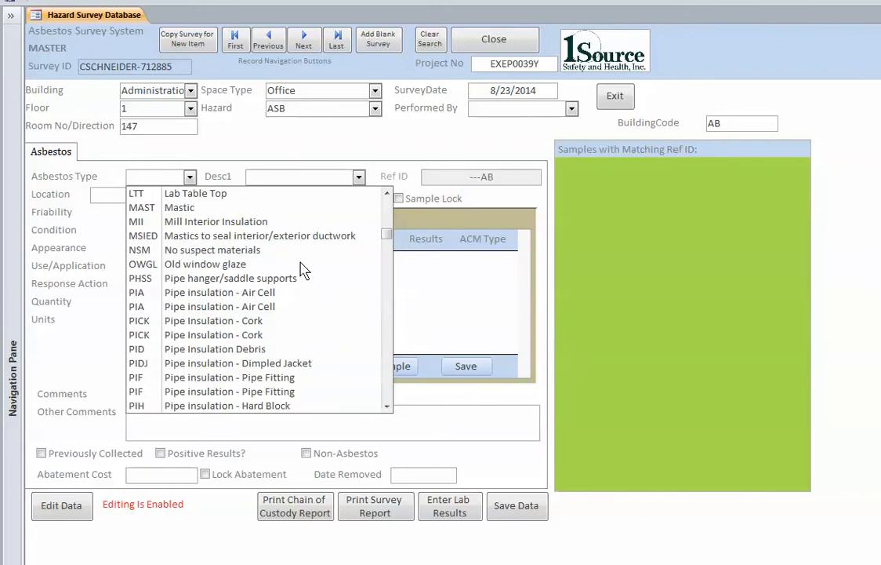
left_click(272, 307)
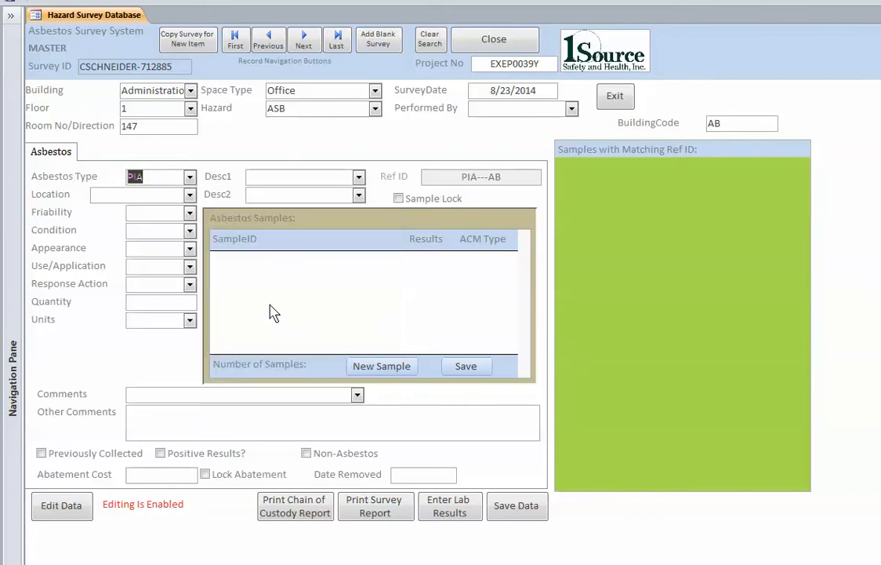
left_click(190, 196)
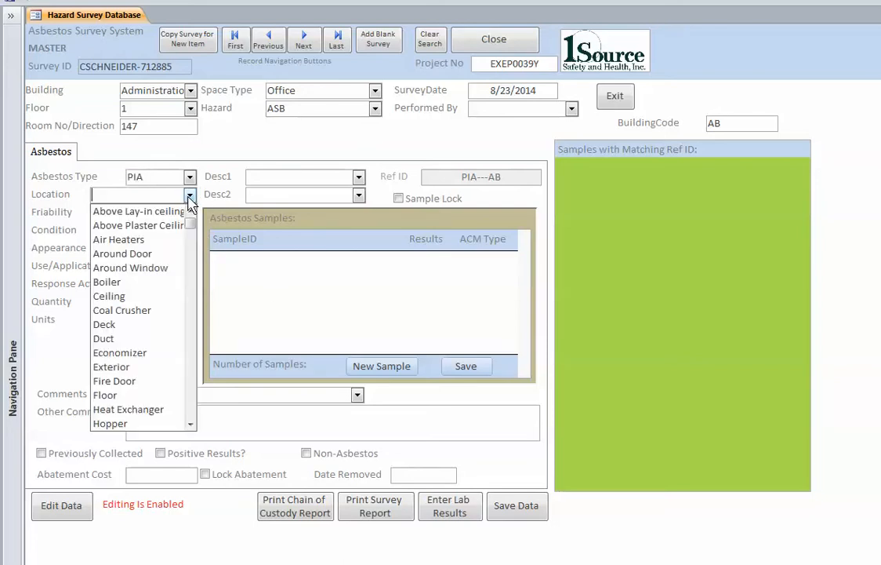
left_click(163, 213)
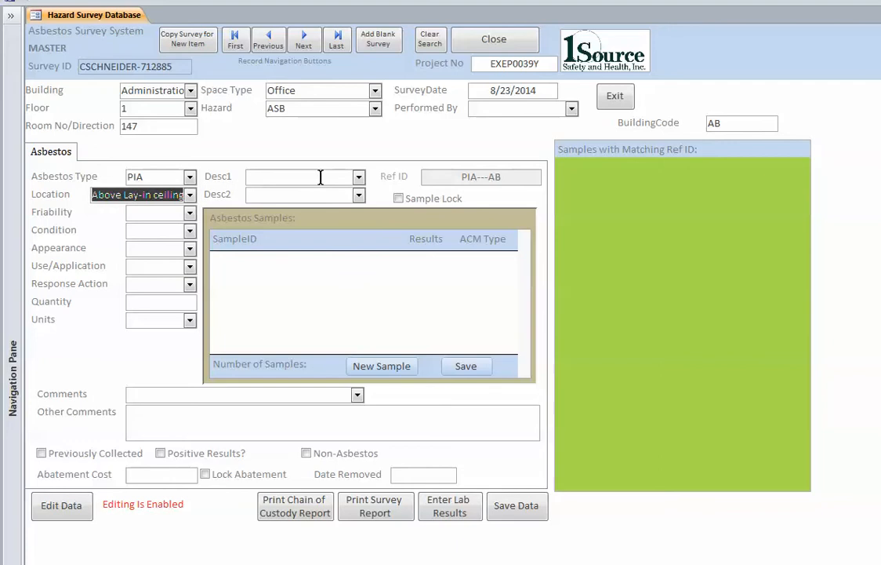
Describe the pipe insulation as ST (Steam Pipe) in Desc1 and U12 (Up to 12) in Desc2.
left_click(358, 176)
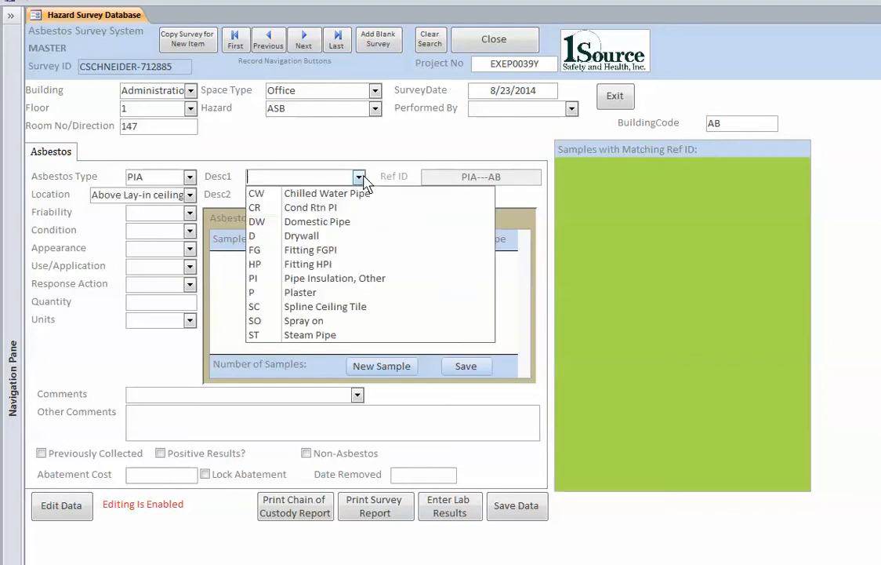
left_click(349, 338)
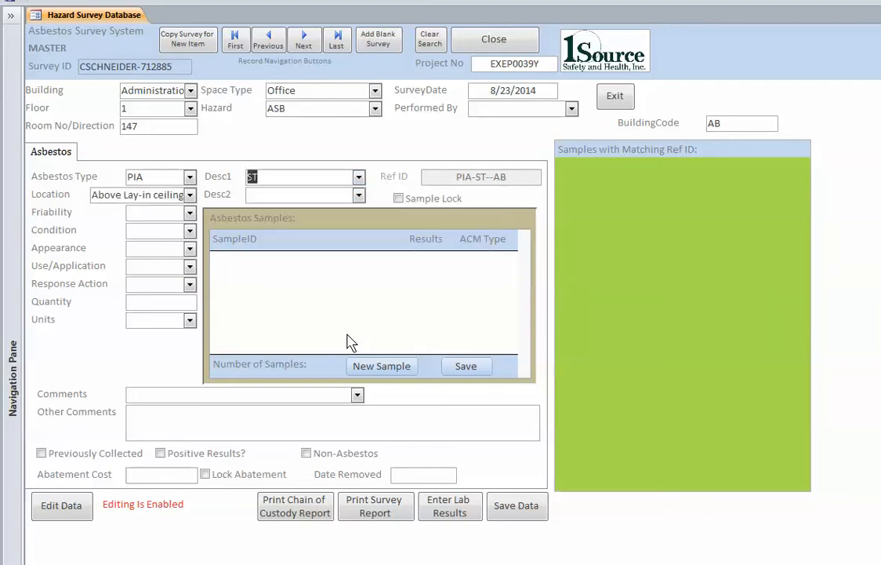
left_click(359, 196)
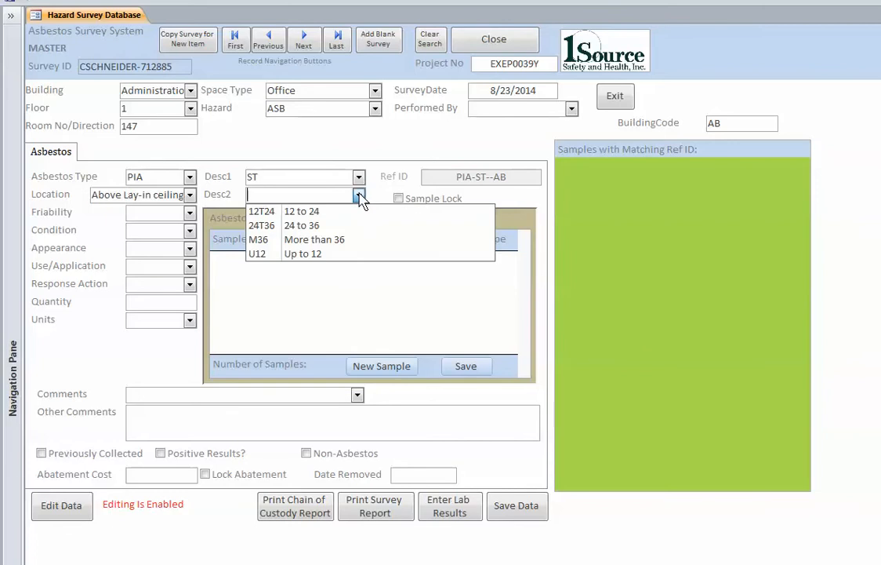
left_click(359, 254)
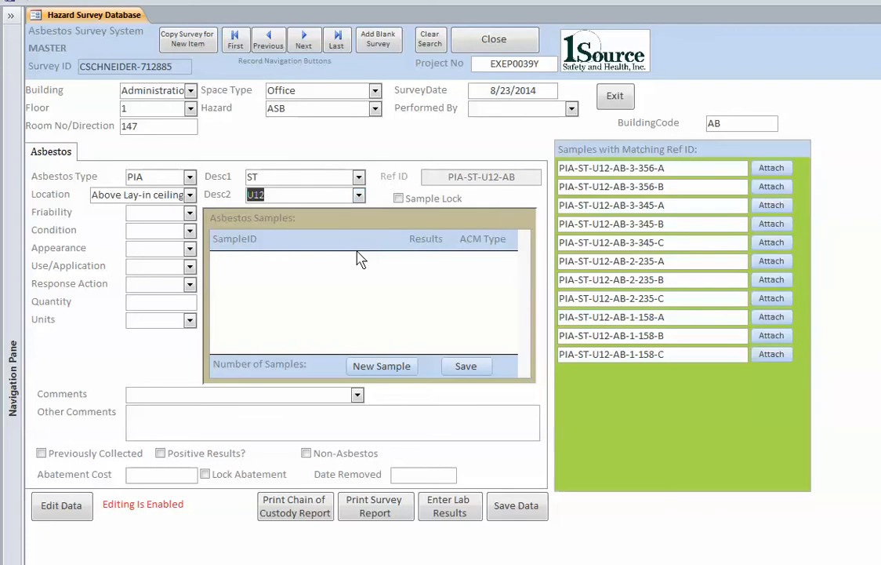
left_click(459, 187)
left_click(458, 181)
Rate the insulation with friability F, condition 2 (minor amounts of dislodged material) and appearance D (Damaged).
left_click(190, 215)
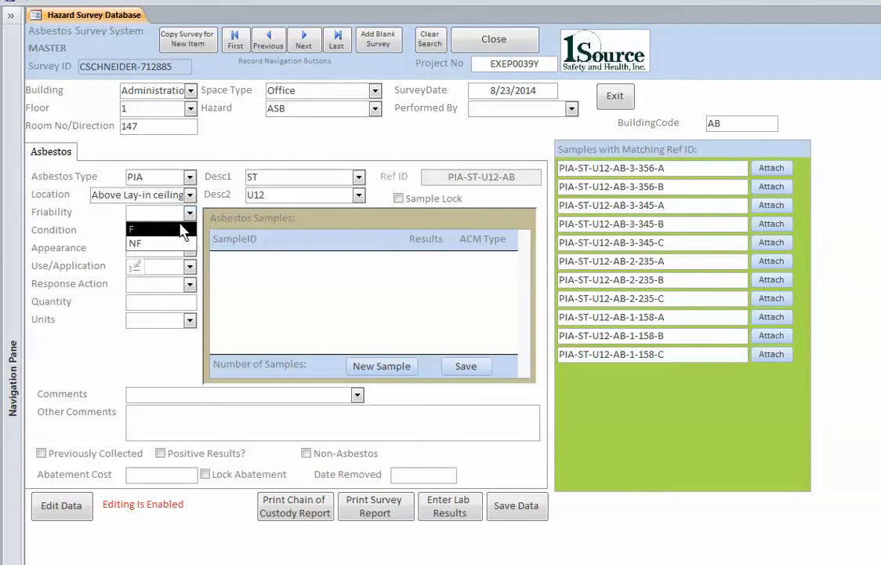
left_click(181, 229)
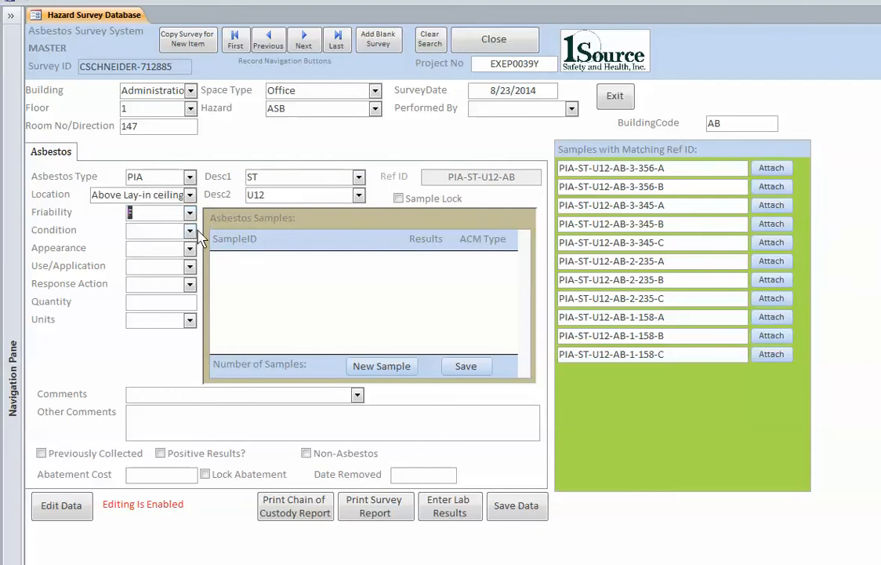
left_click(190, 232)
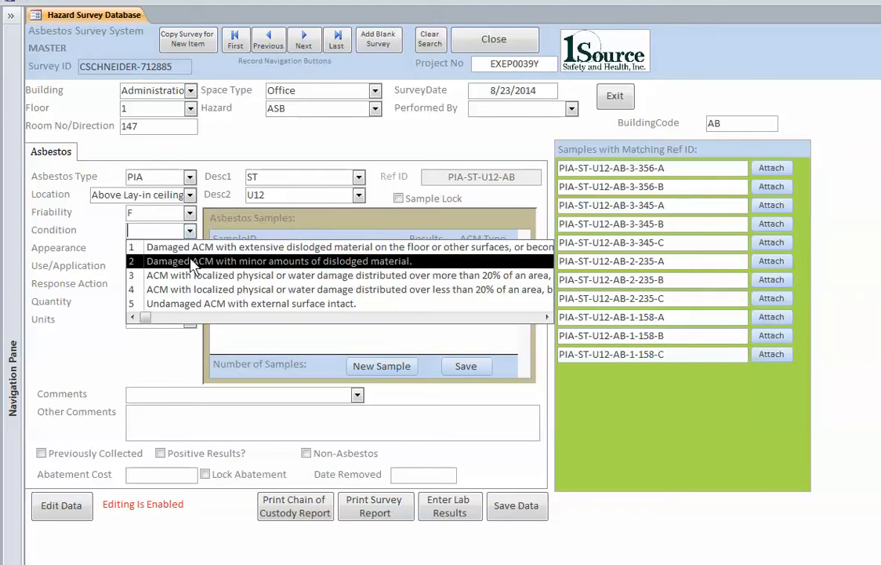
left_click(191, 261)
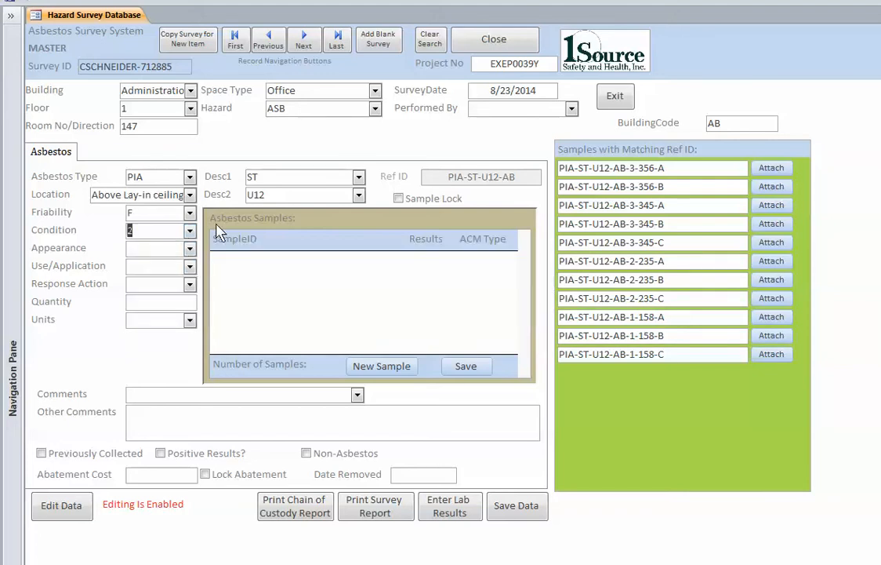
left_click(189, 248)
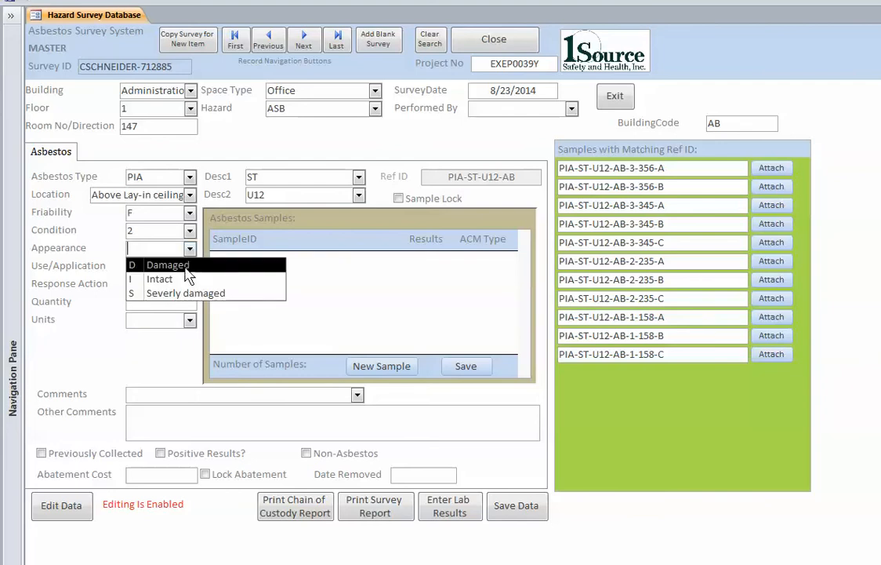
left_click(171, 264)
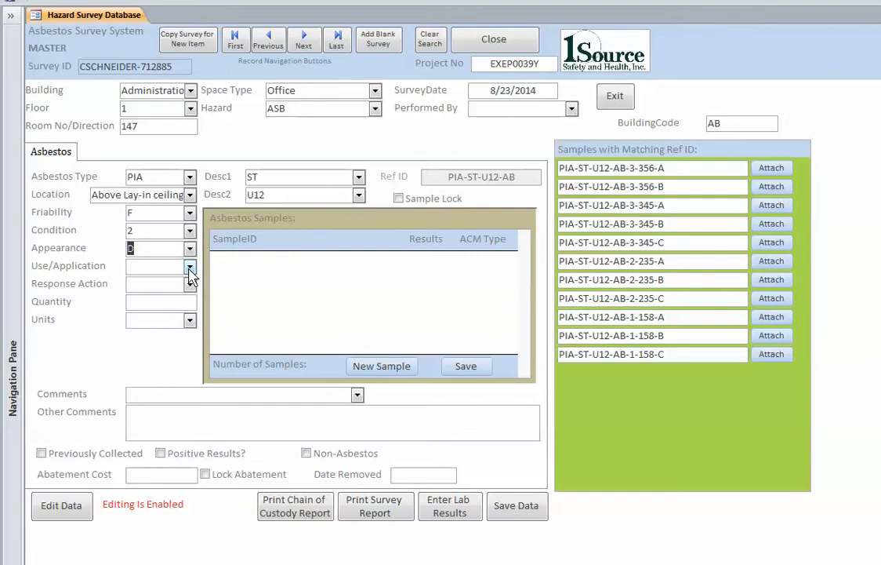
Set the use/application to T (Thermal system insulation) and the response action to 2 (Repair).
left_click(190, 268)
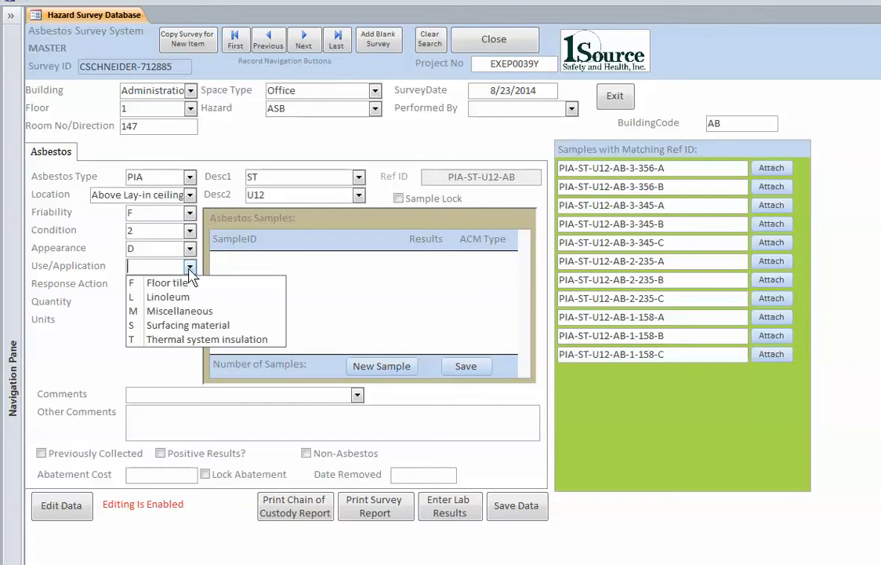
left_click(187, 341)
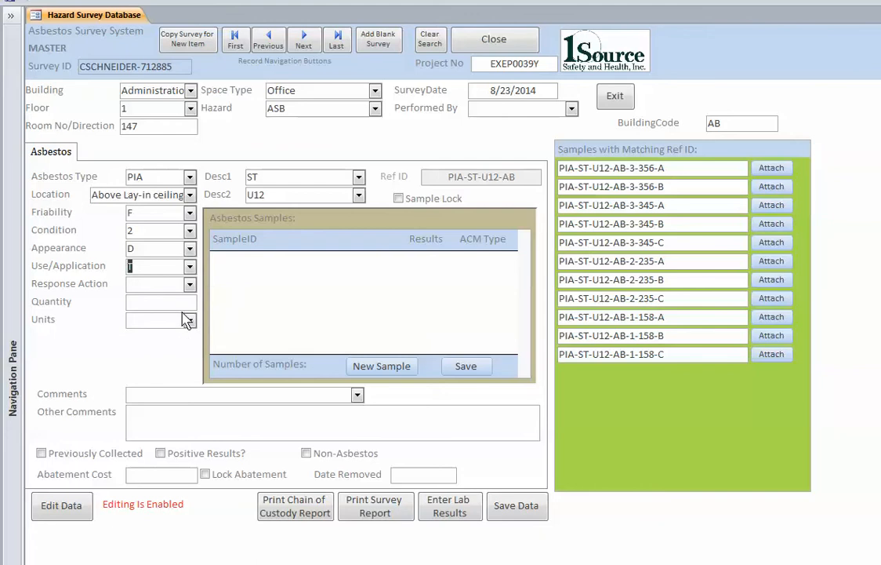
left_click(189, 285)
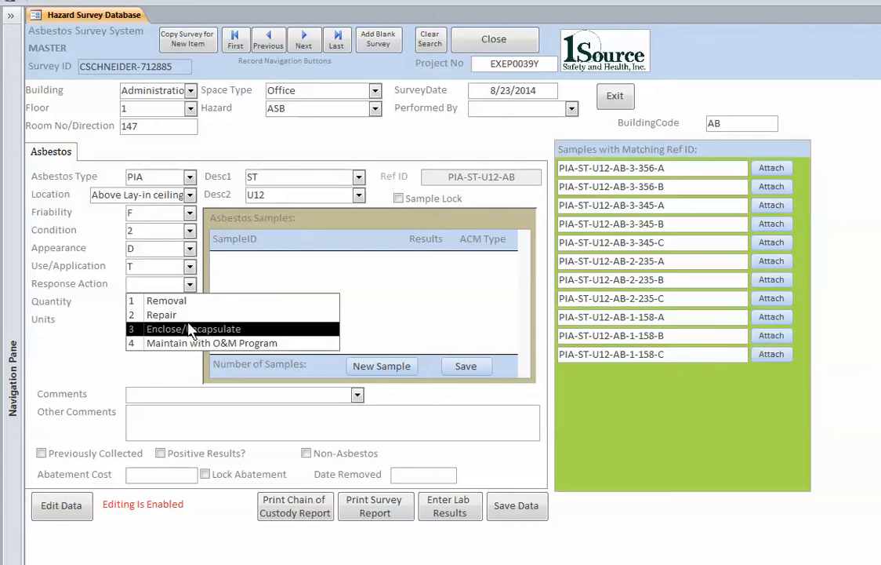
left_click(164, 315)
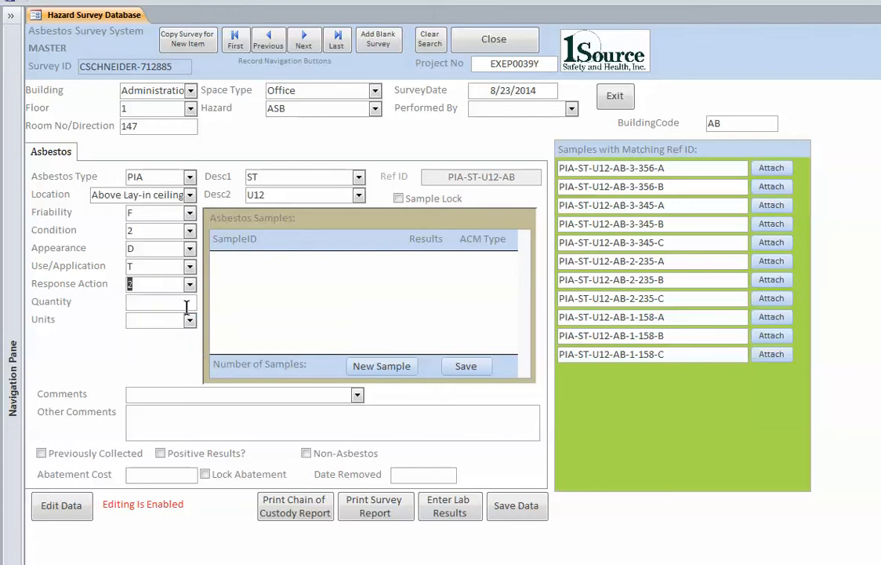
Enter a quantity of 125 with LF as the units for the insulation.
key("Tab")
left_click(189, 321)
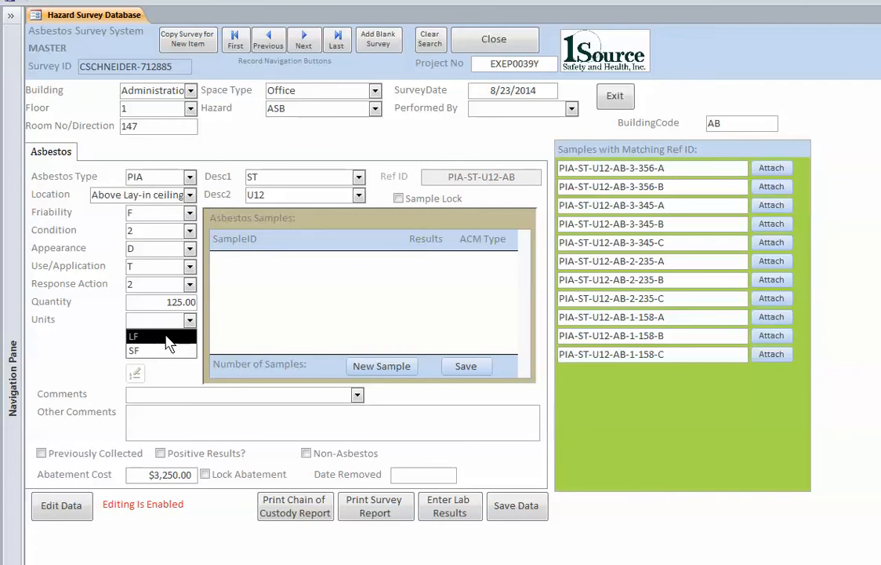
left_click(170, 337)
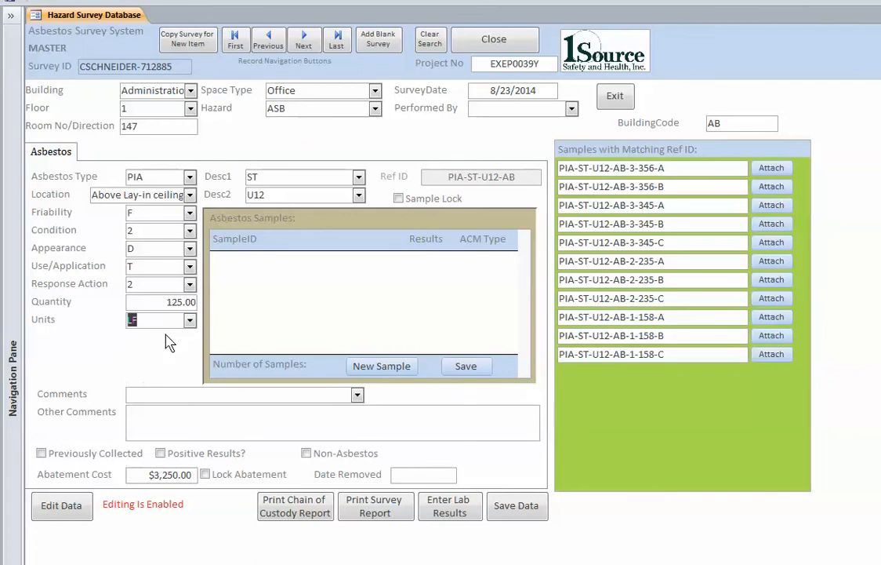
Set the comment for the pipe insulation item to Other.
left_click(158, 473)
key("ctrl")
left_click(357, 396)
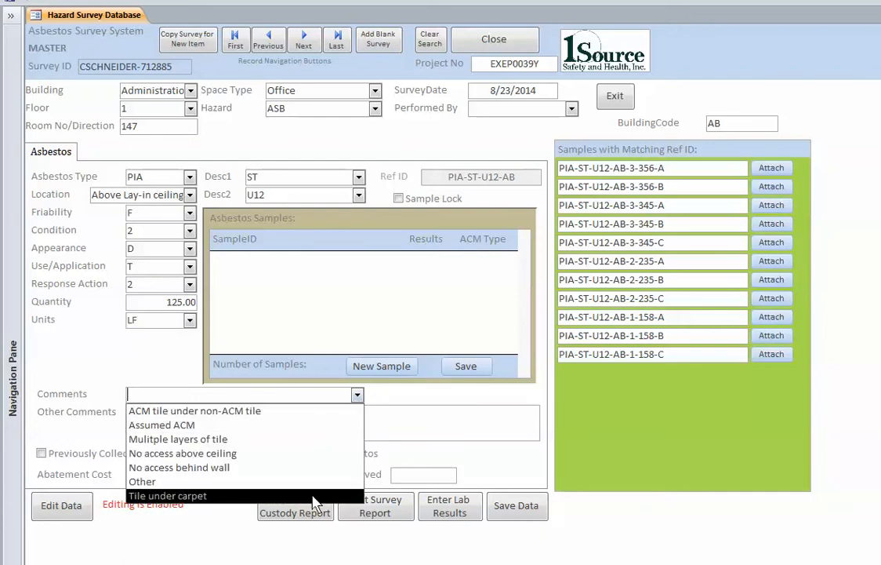
left_click(286, 481)
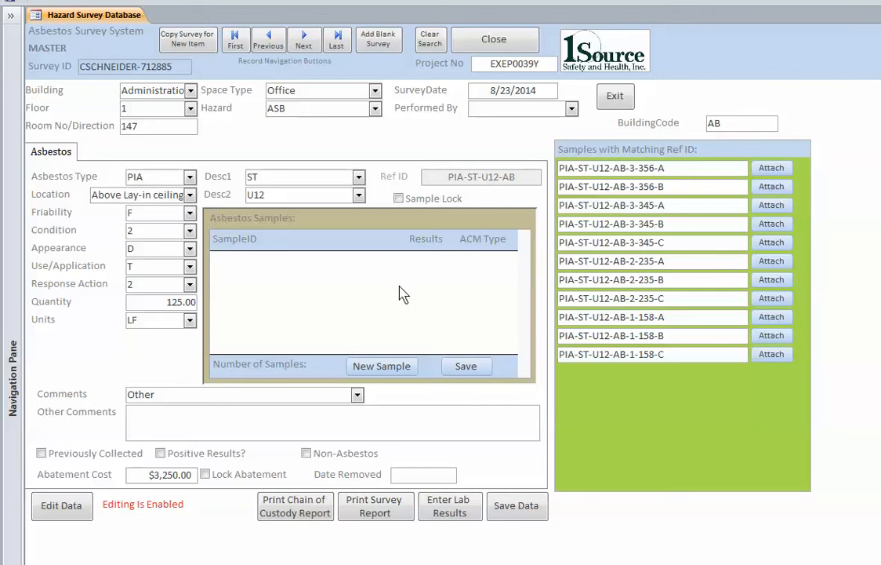
Add three new samples, A through C, to the pipe insulation survey item.
left_click(383, 367)
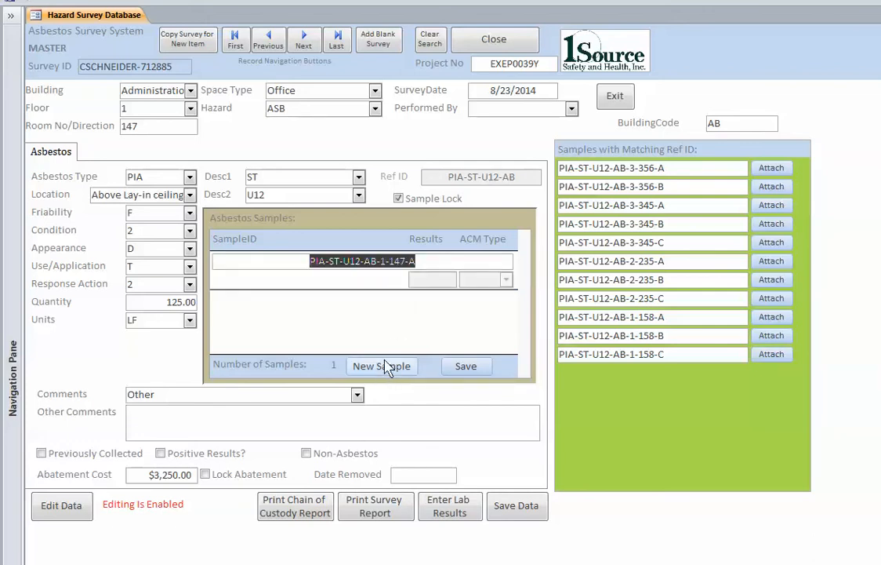
left_click(437, 262)
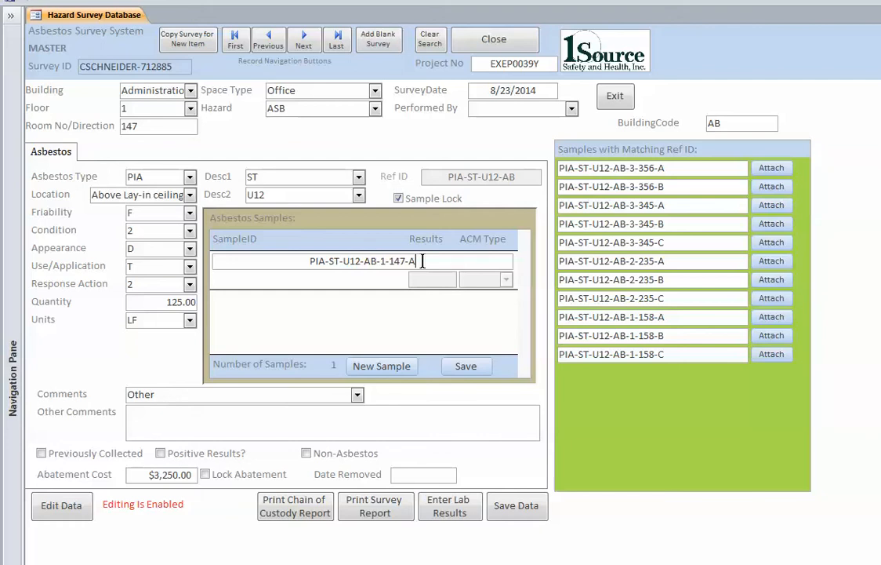
left_click(385, 366)
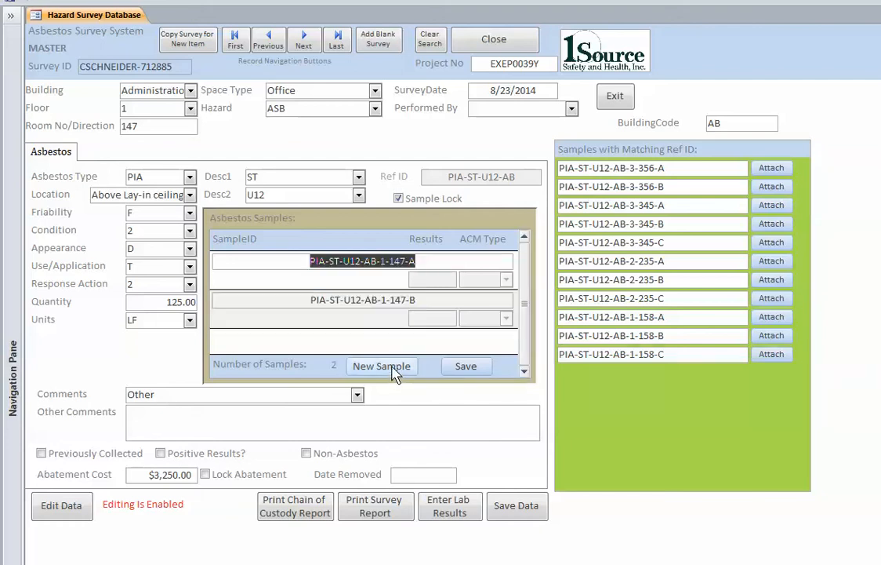
left_click(430, 302)
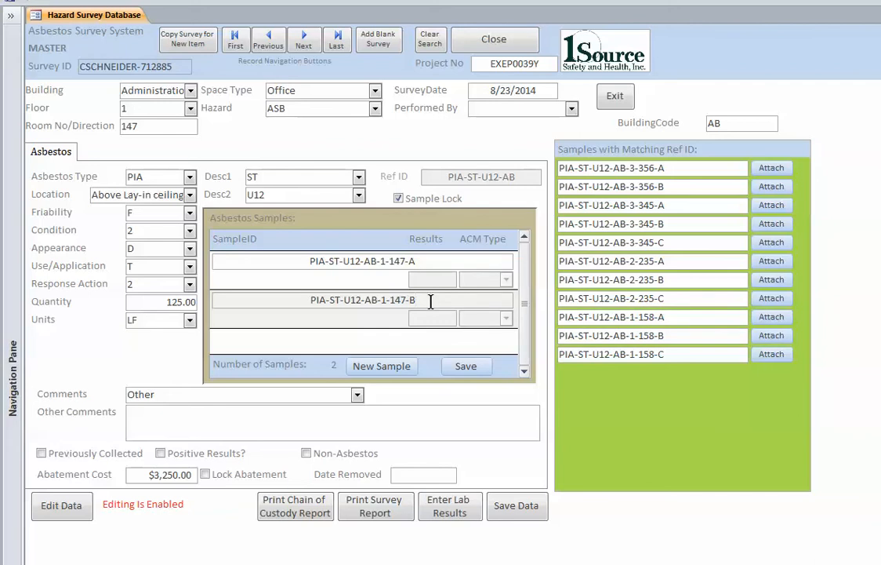
left_click(397, 366)
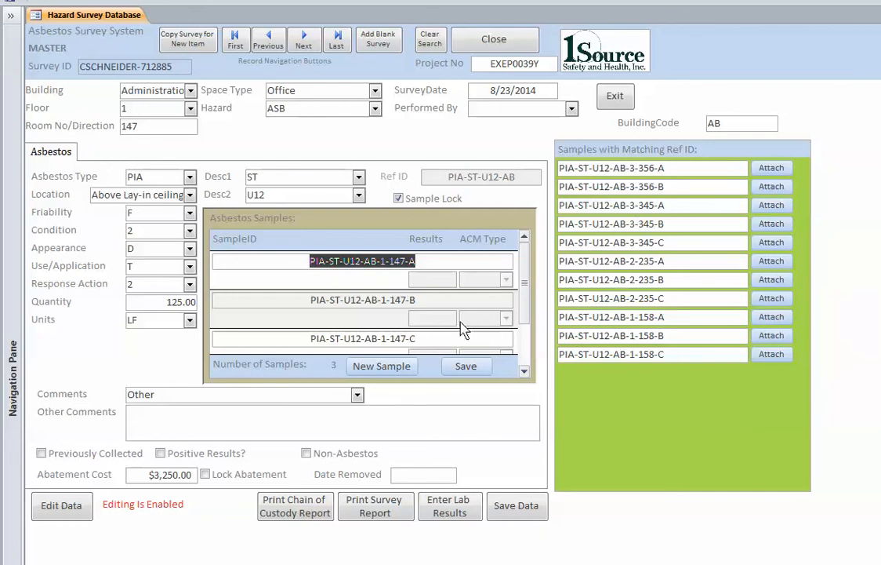
left_click(629, 162)
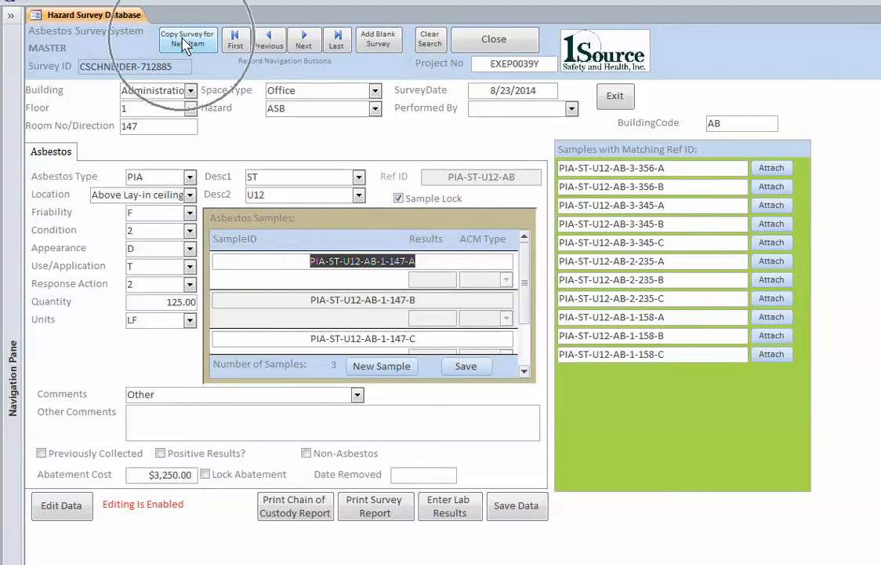
Copy the survey for a new item in the same room and set its hazard to LEAD.
left_click(200, 47)
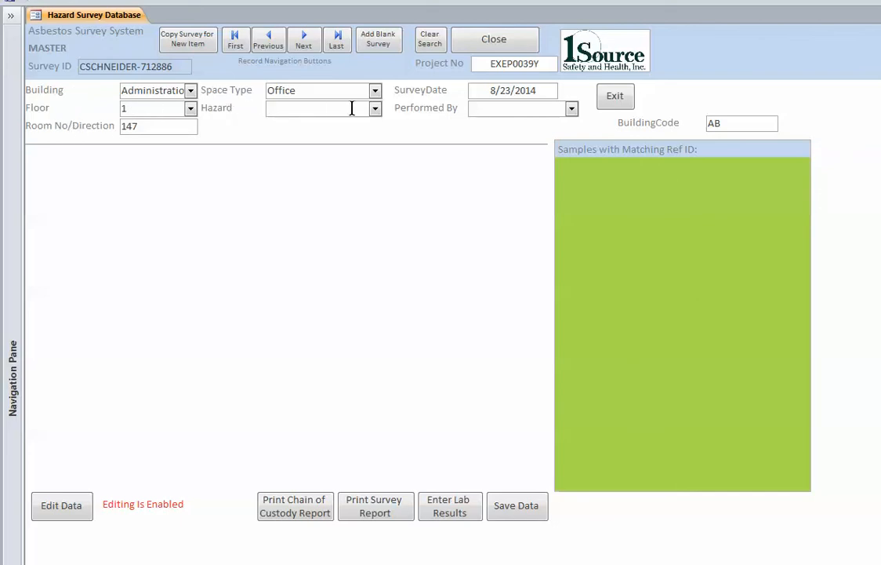
left_click(376, 110)
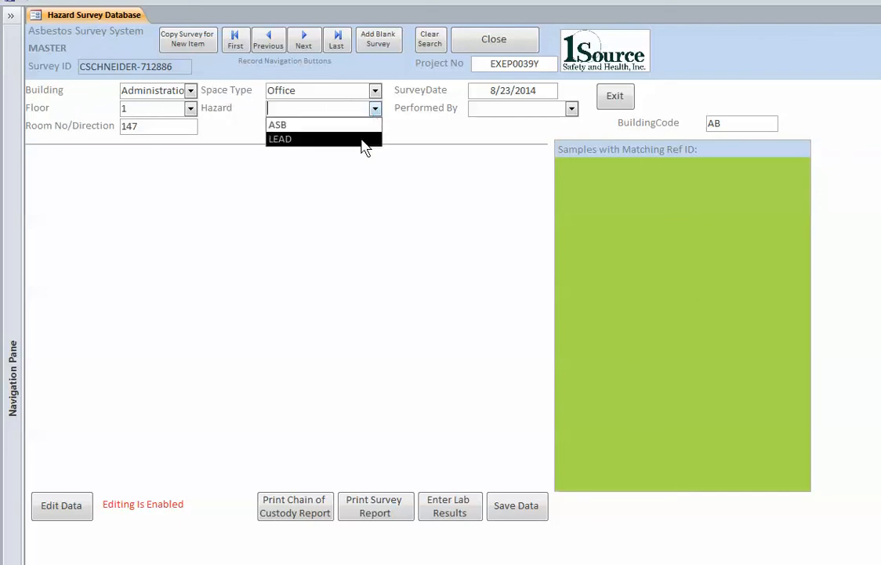
left_click(360, 141)
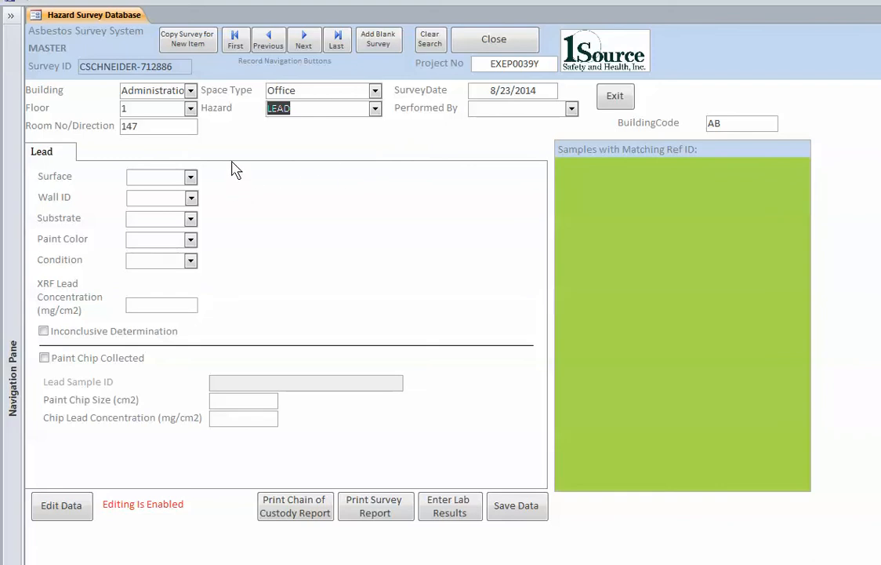
Set the lead item's surface to Door and its wall ID to B.
left_click(192, 179)
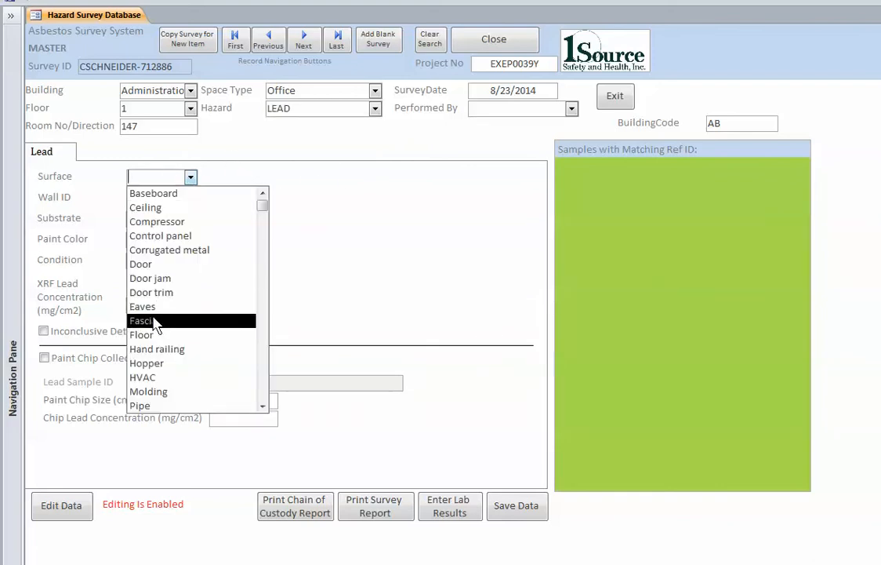
left_click(160, 269)
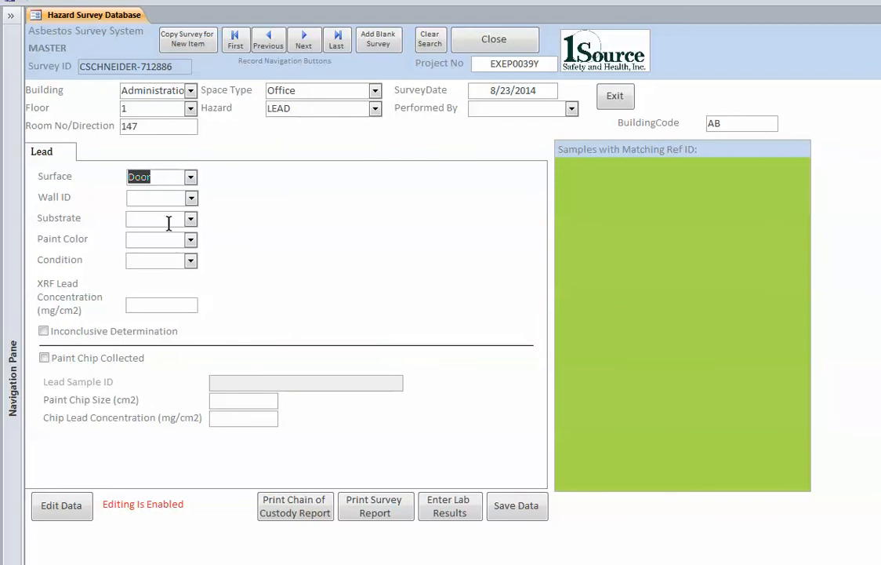
left_click(192, 199)
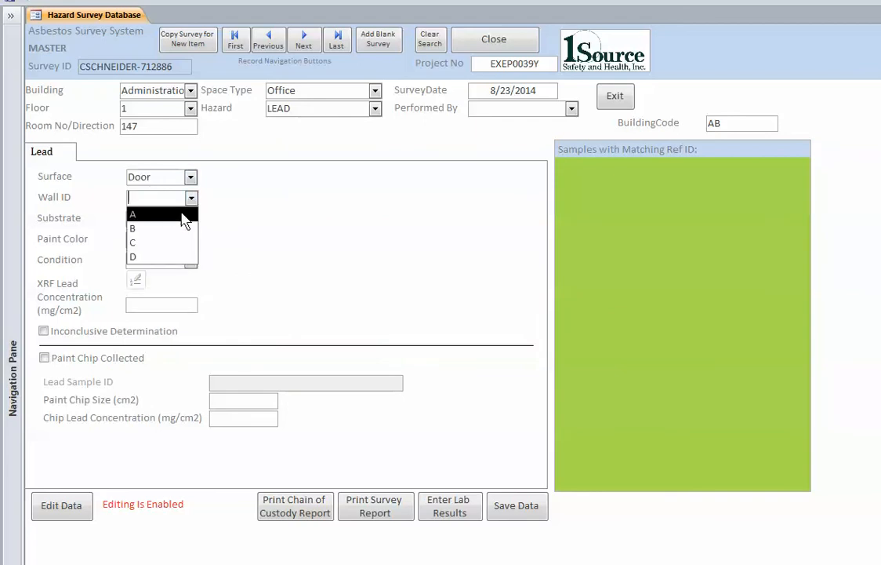
left_click(179, 239)
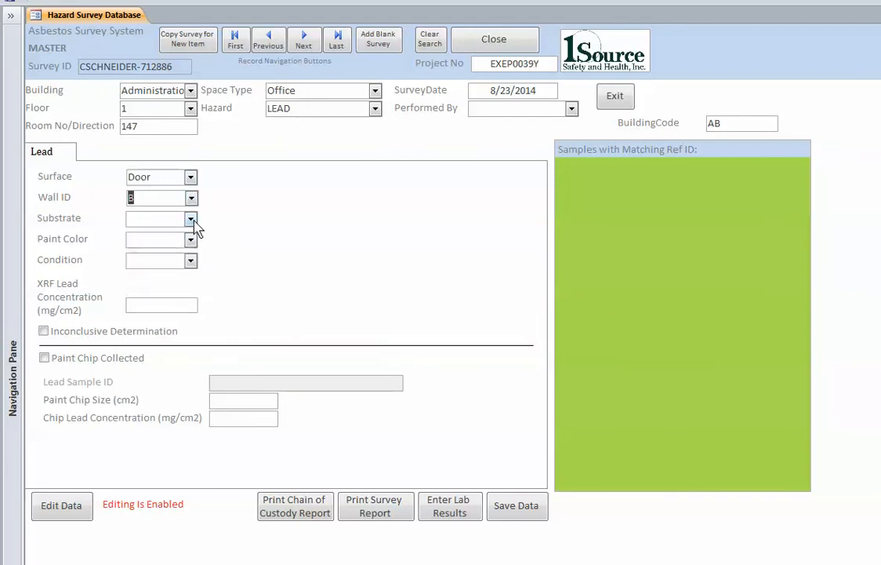
Describe the door with a Wood substrate, Blue paint color and Blistered condition.
left_click(190, 218)
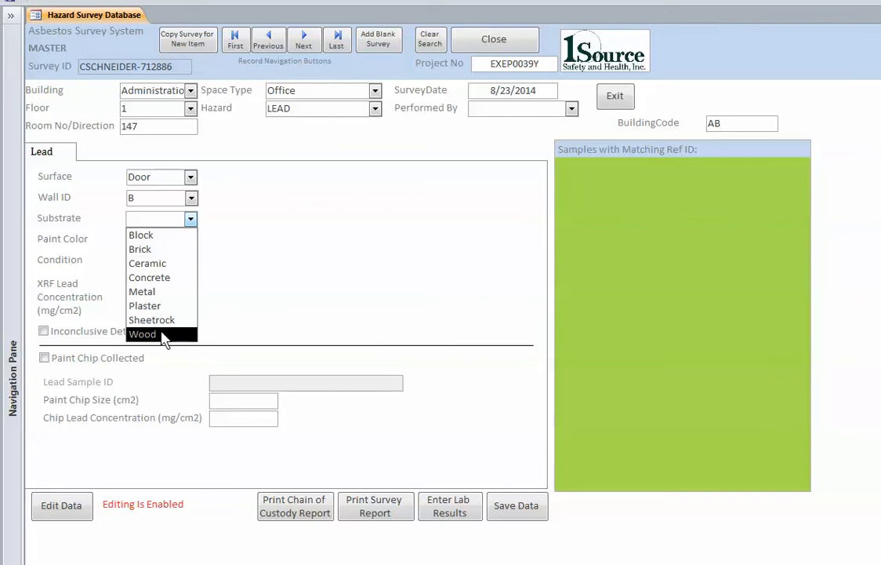
left_click(171, 333)
left_click(191, 240)
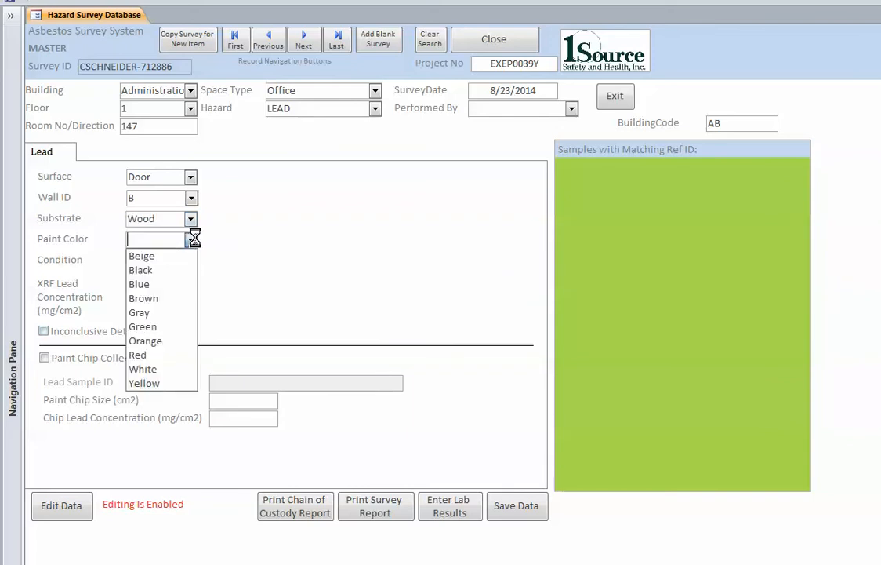
left_click(178, 285)
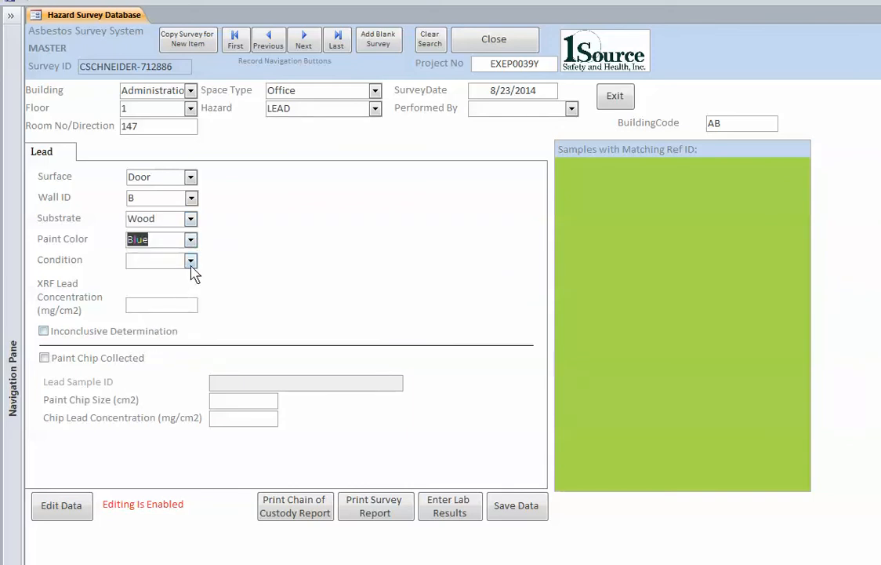
left_click(190, 262)
left_click(189, 277)
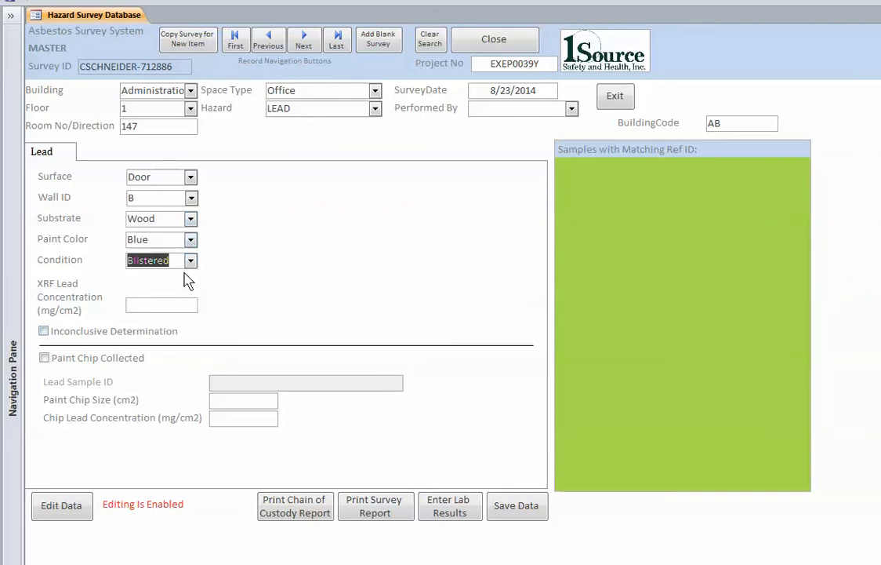
Enter an XRF lead concentration of 2.0 mg/cm2 and mark a paint chip as collected.
left_click(180, 303)
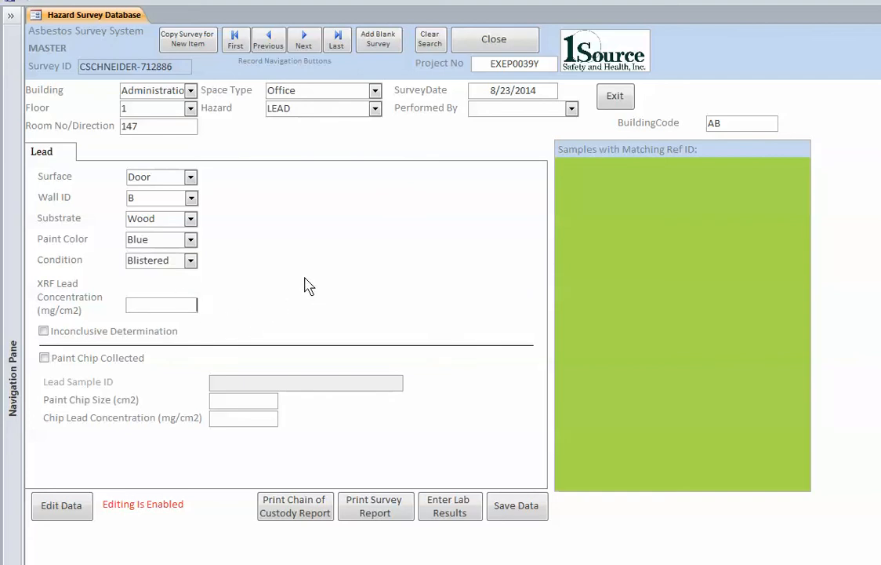
type("2.0")
left_click(44, 358)
Enter lab results for sample PIA-ST-U12-AB-1-147-A with a result of 5 and ACM type CR.
left_click(458, 508)
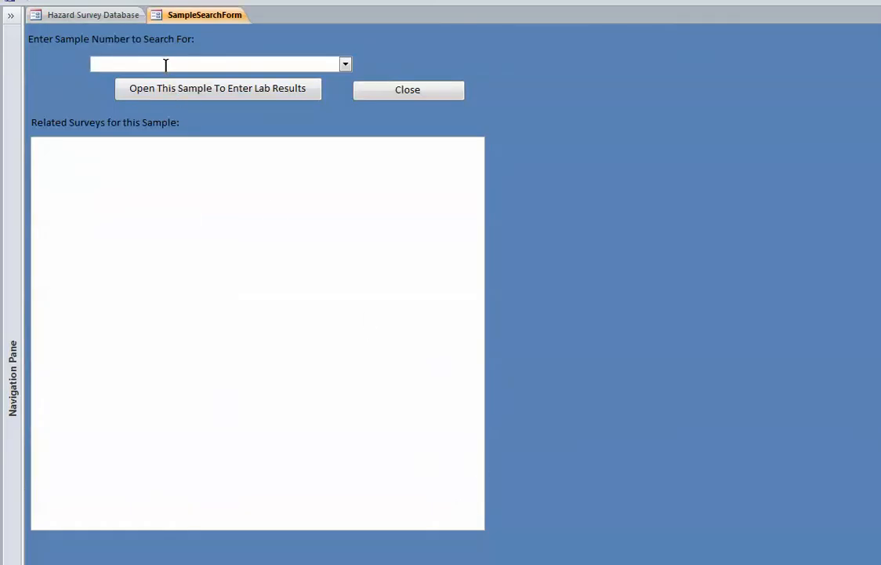
type("pia-ST-U12-AB-1-147-A")
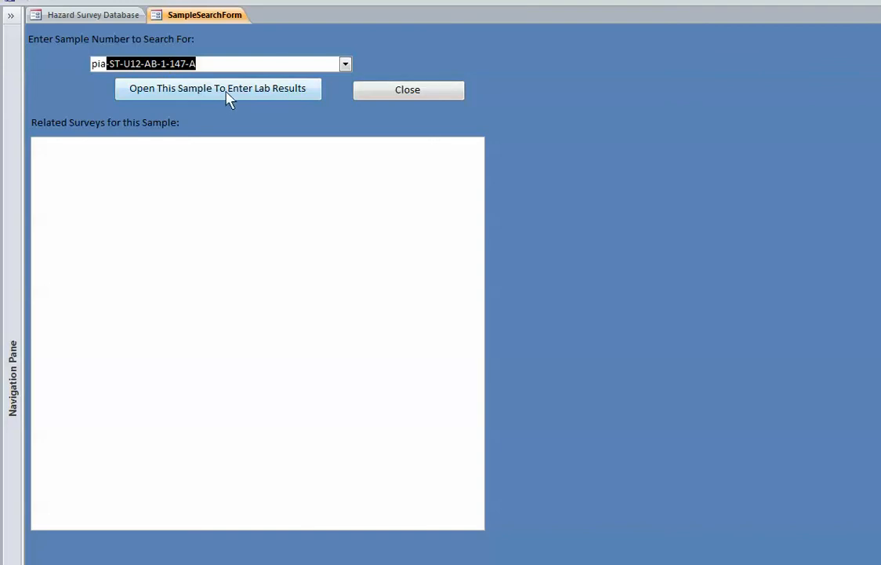
left_click(220, 97)
left_click(206, 99)
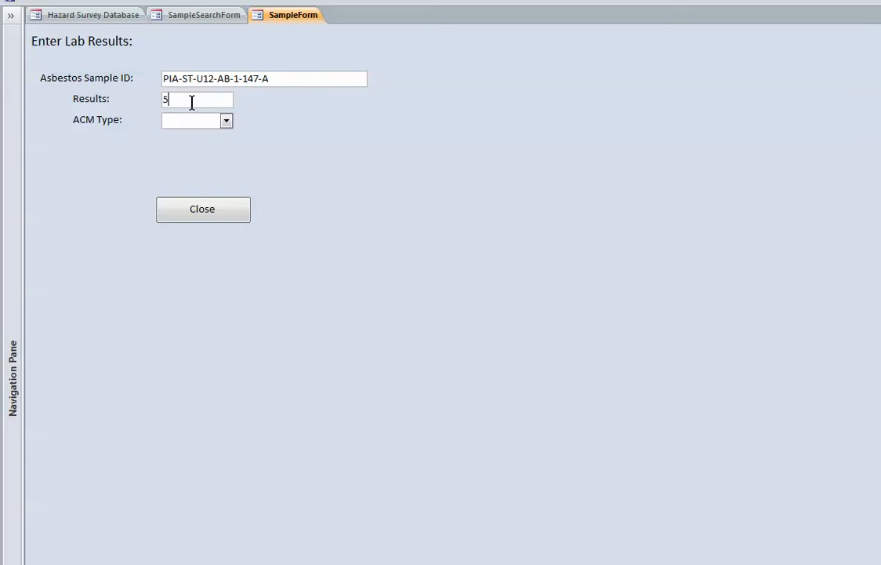
type("5")
left_click(226, 123)
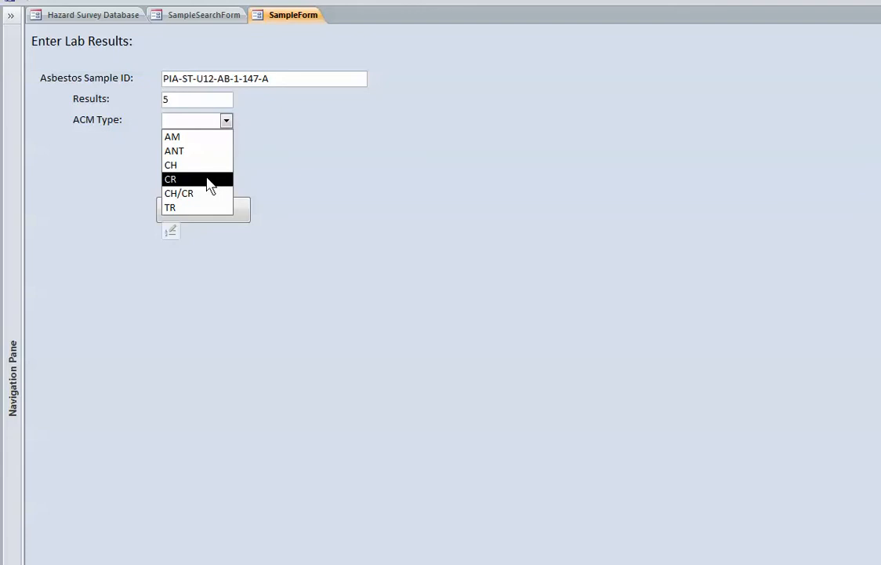
left_click(209, 182)
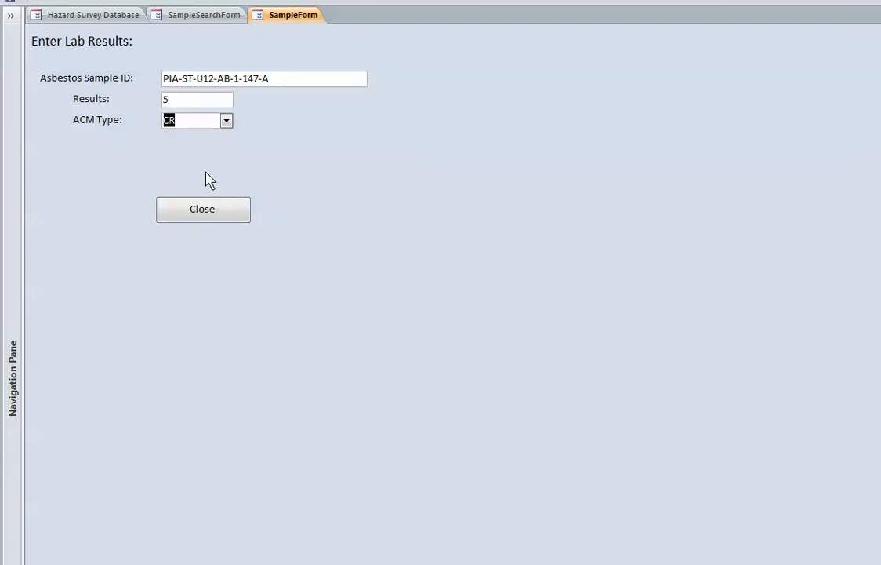
left_click(220, 211)
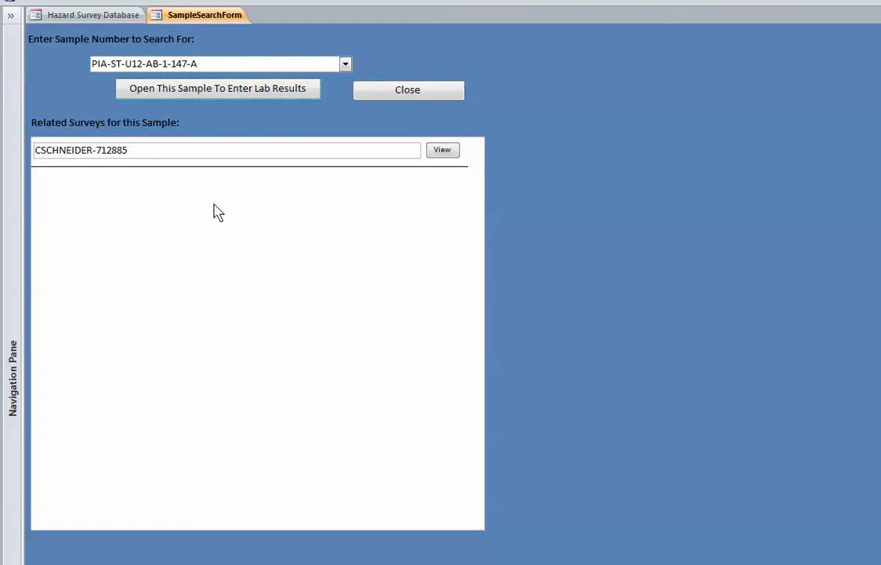
Enter lab results for sample PIA-ST-U12-AB-1-147-B with a result of 2 and ACM type CR.
left_click(345, 64)
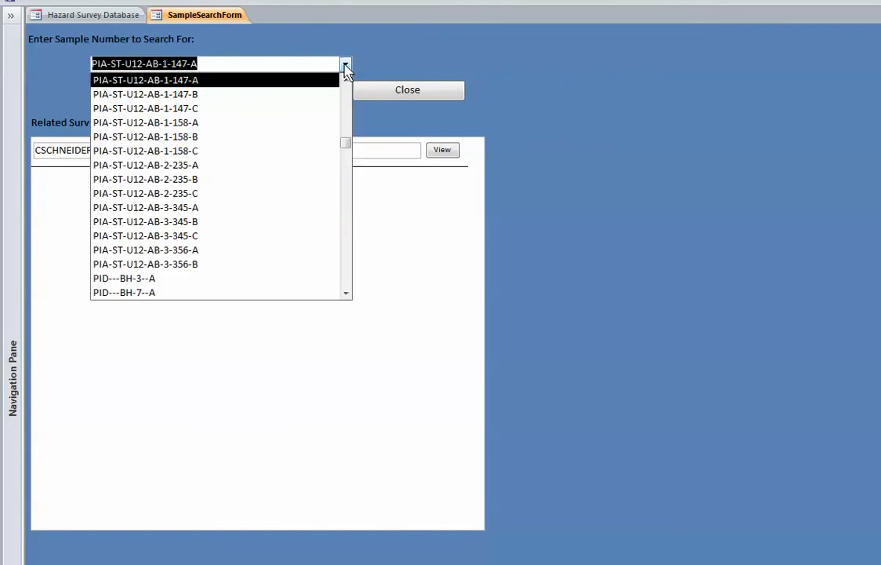
left_click(248, 94)
left_click(248, 104)
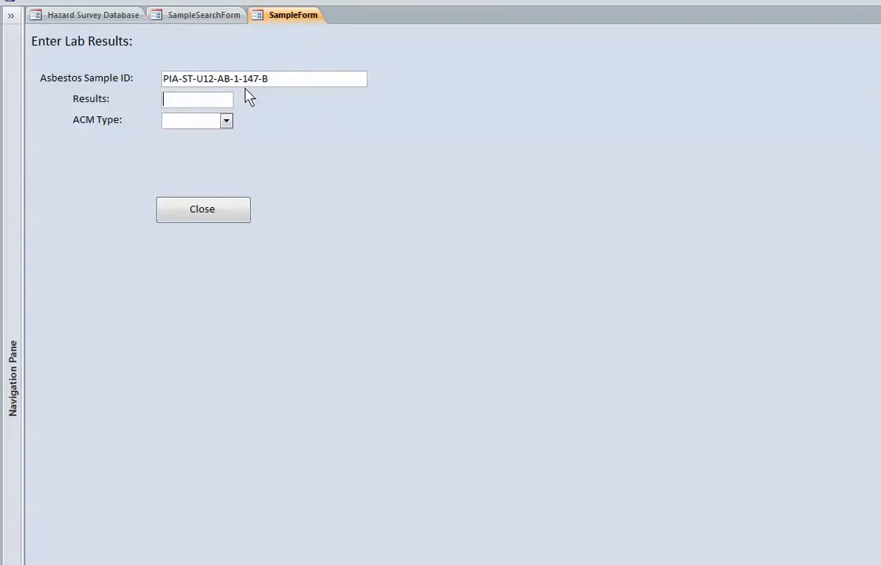
left_click(221, 97)
type("2")
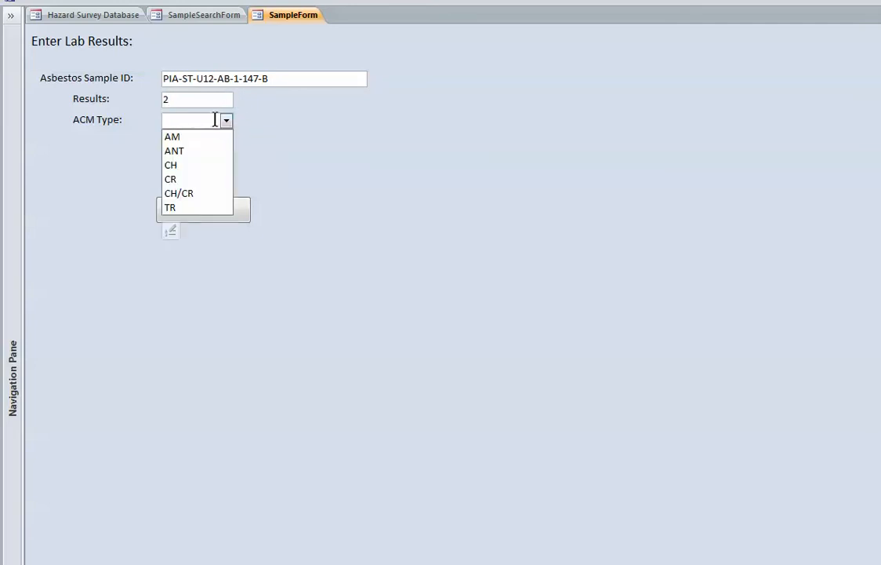
left_click(195, 181)
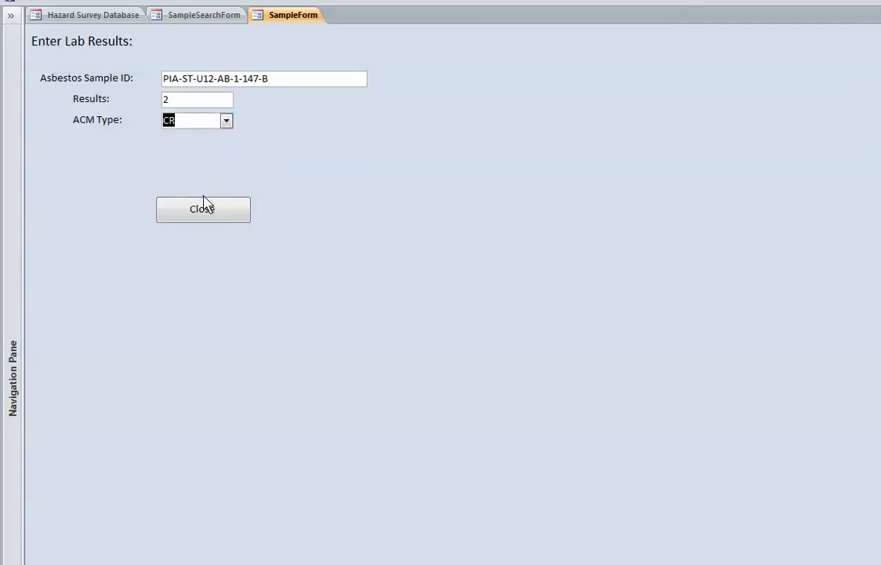
left_click(206, 207)
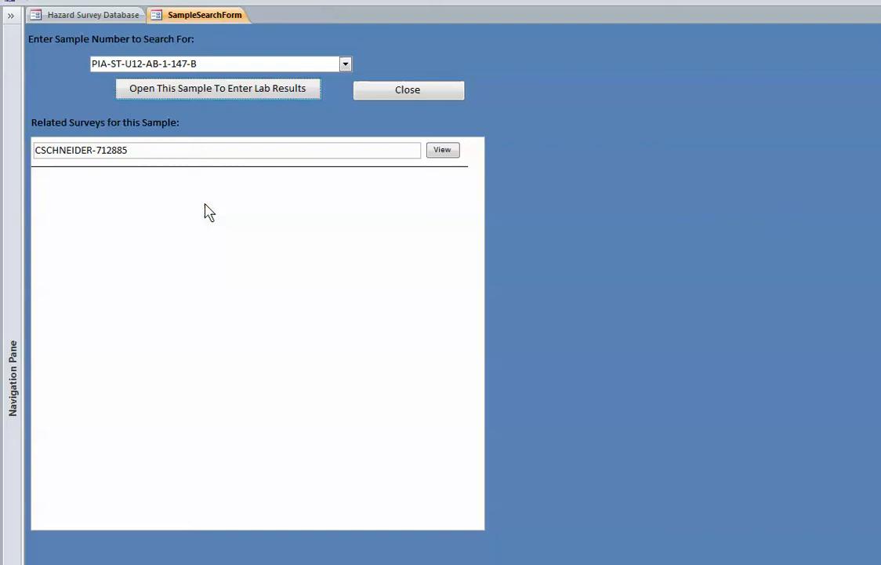
Close the sample search and return to the asbestos survey record to check its samples' lab results.
left_click(403, 94)
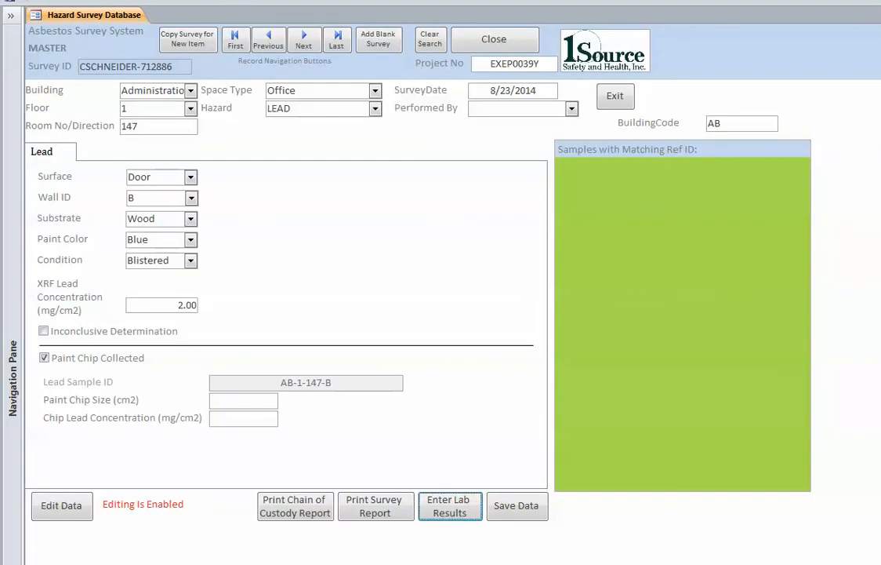
left_click(77, 563)
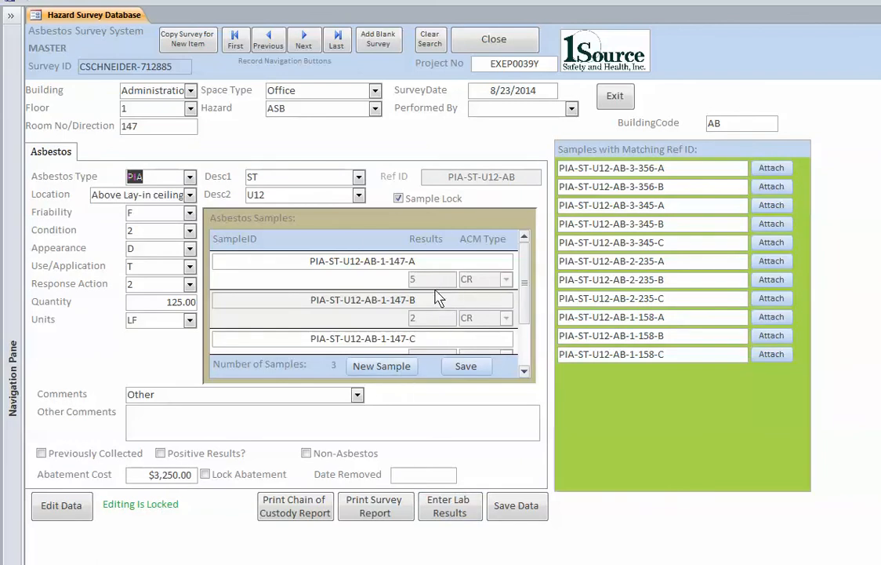
left_click(384, 279)
Examine the report types offered for an Asbestos survey report on the Administration building, and close the report options without printing.
left_click(378, 509)
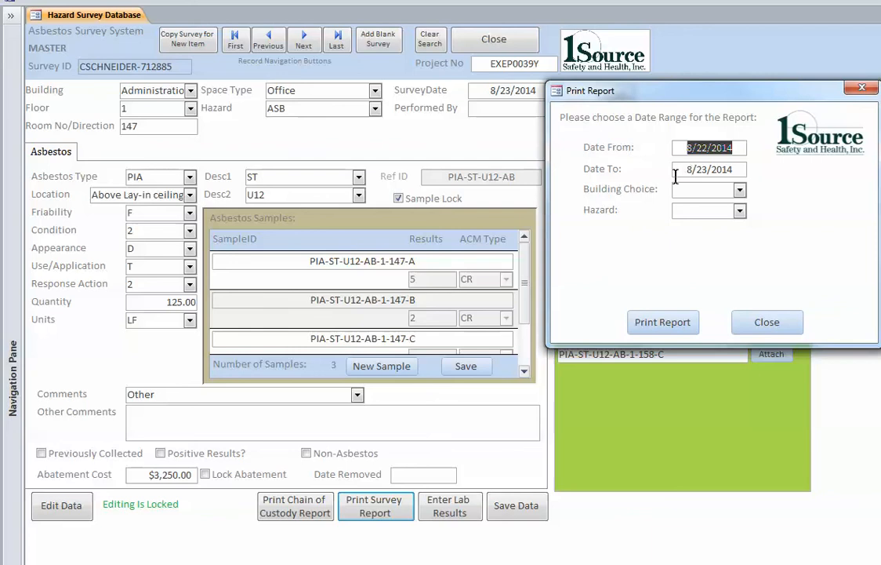
left_click(739, 190)
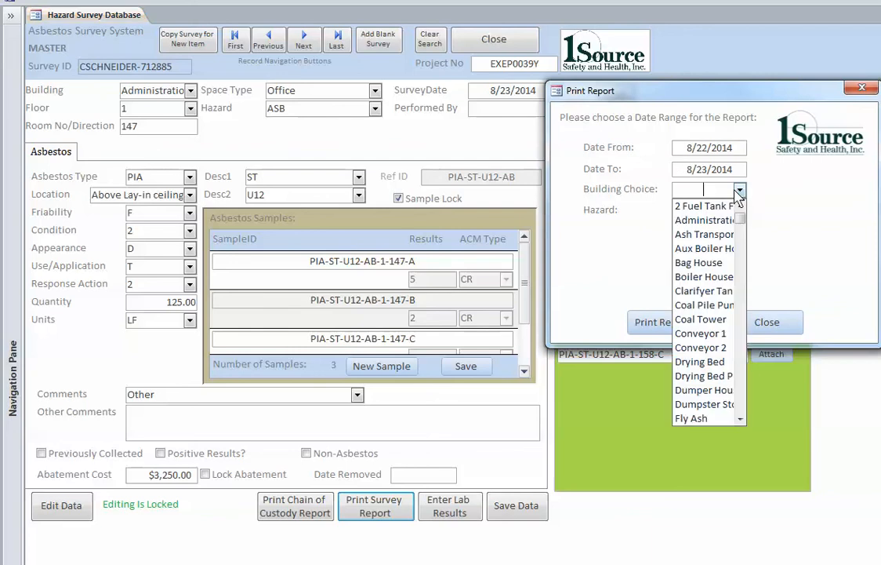
left_click(719, 220)
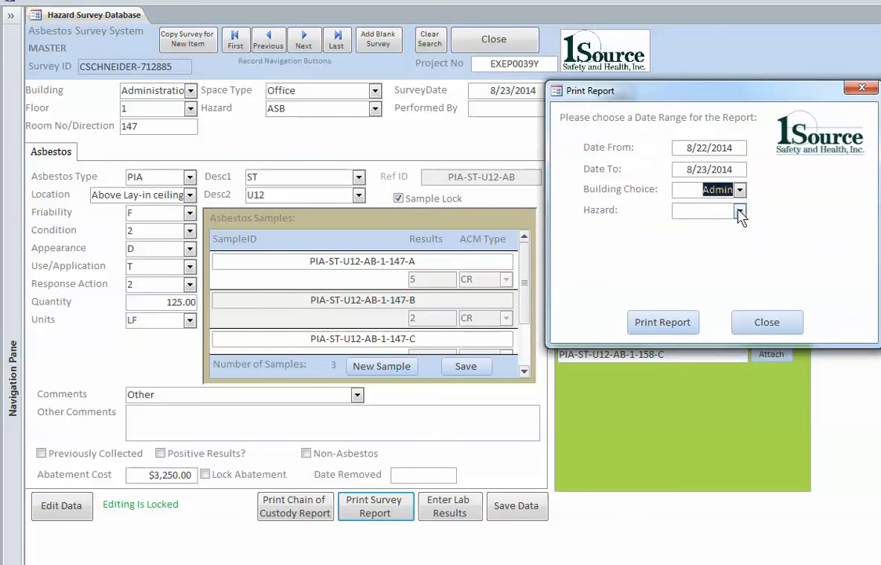
left_click(740, 212)
left_click(723, 226)
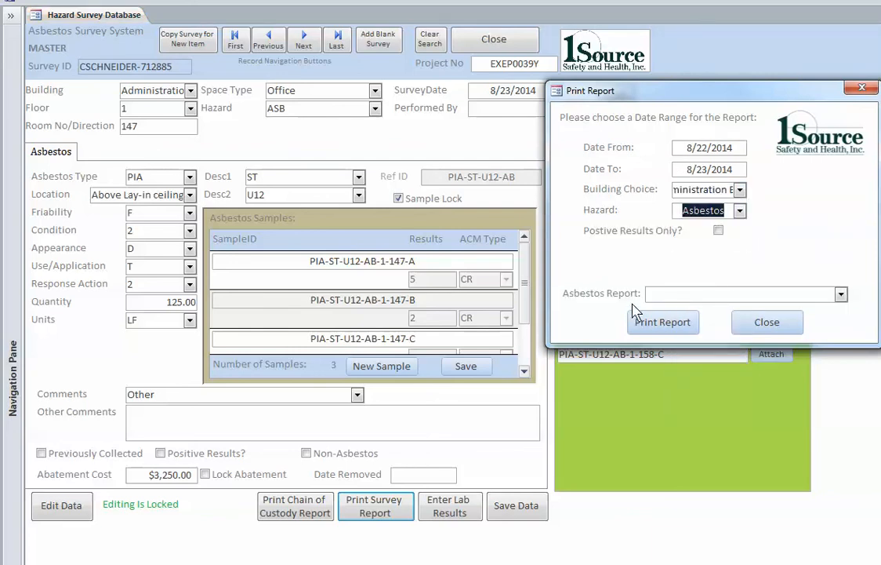
left_click(840, 294)
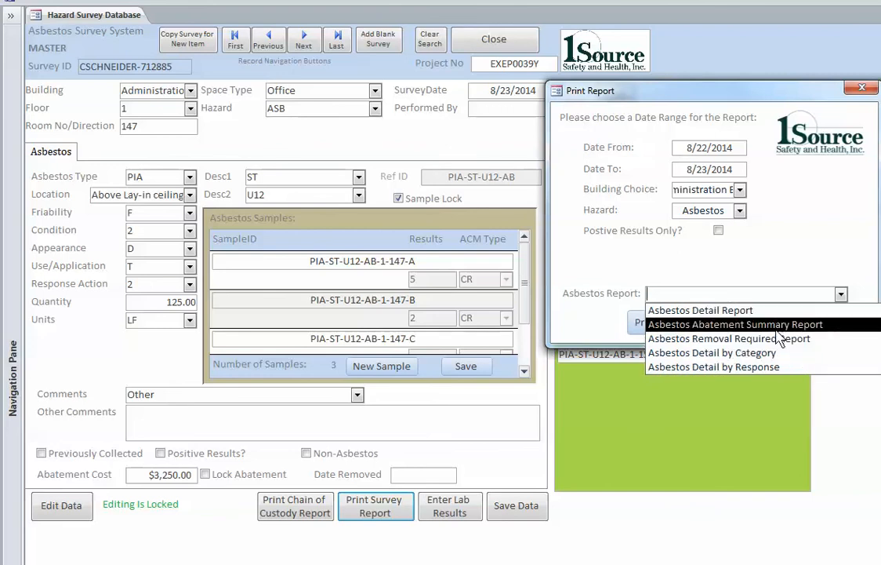
left_click(745, 265)
left_click(767, 325)
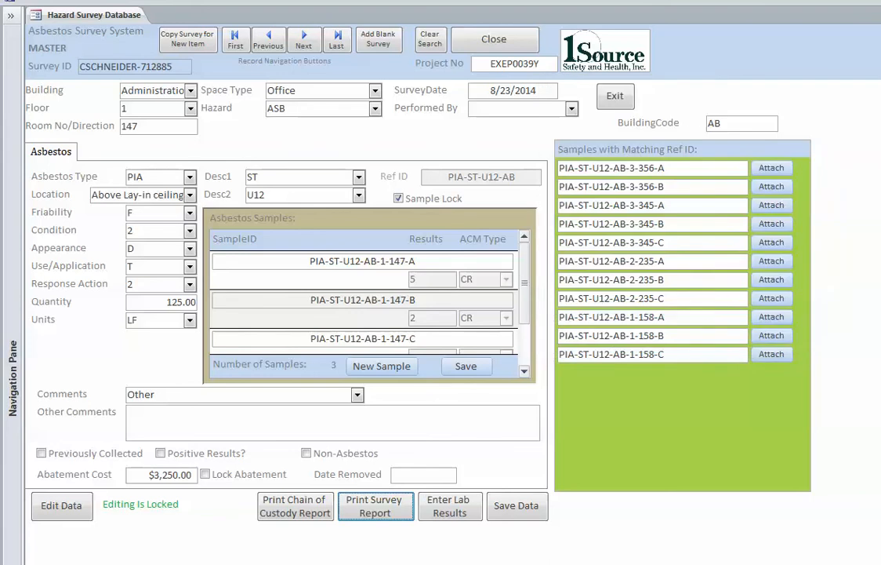